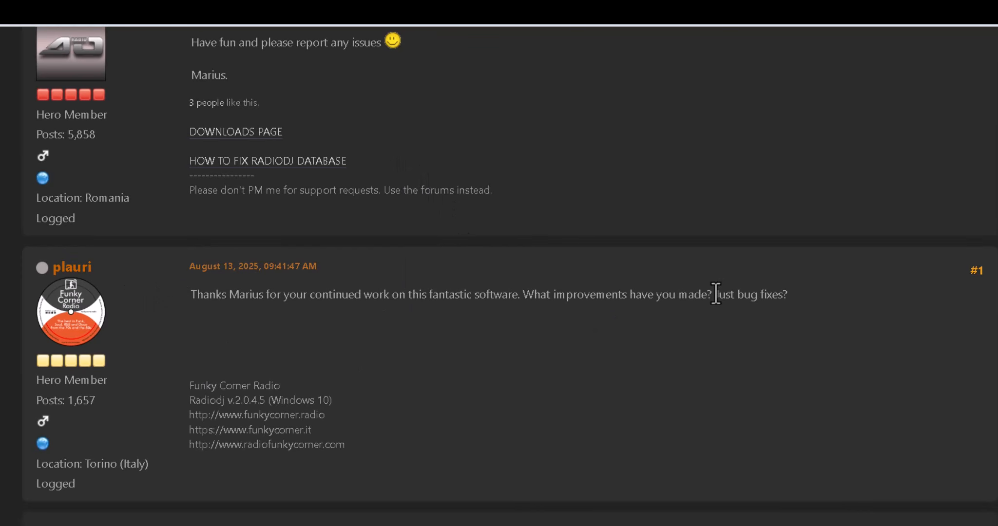
Switch to the RadioDJ website tab and browse its HOME page.
{"action": "left_click_drag", "start_coordinate": [716, 294], "coordinate": [804, 304]}
{"action": "scroll", "coordinate": [742, 334], "scroll_direction": "down", "scroll_amount": 3}
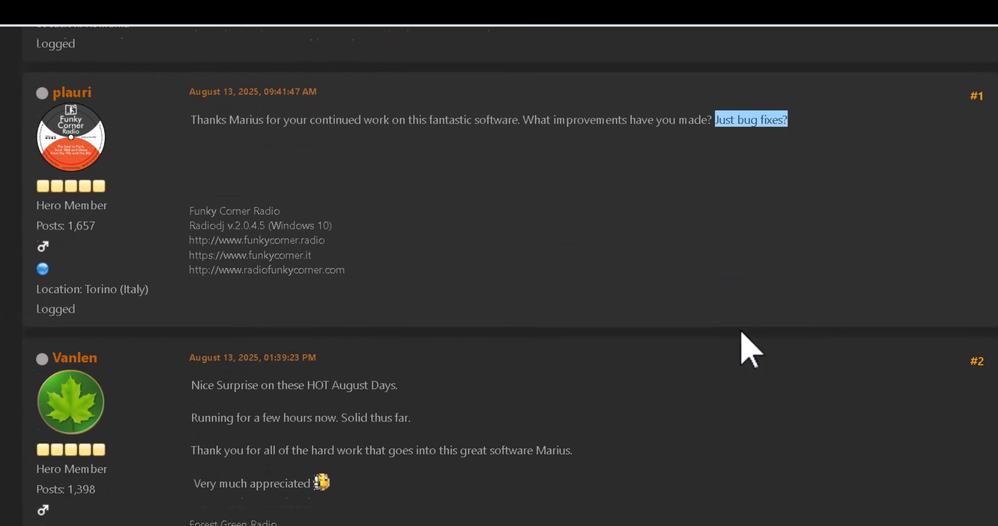
{"action": "scroll", "coordinate": [742, 333], "scroll_direction": "down", "scroll_amount": 4}
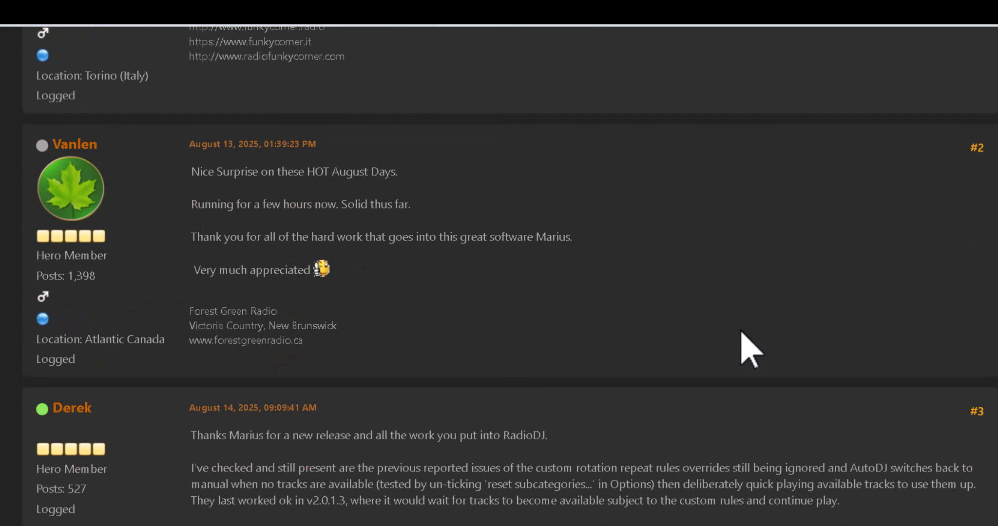
{"action": "scroll", "coordinate": [741, 331], "scroll_direction": "down", "scroll_amount": 4}
{"action": "scroll", "coordinate": [740, 331], "scroll_direction": "up", "scroll_amount": 18}
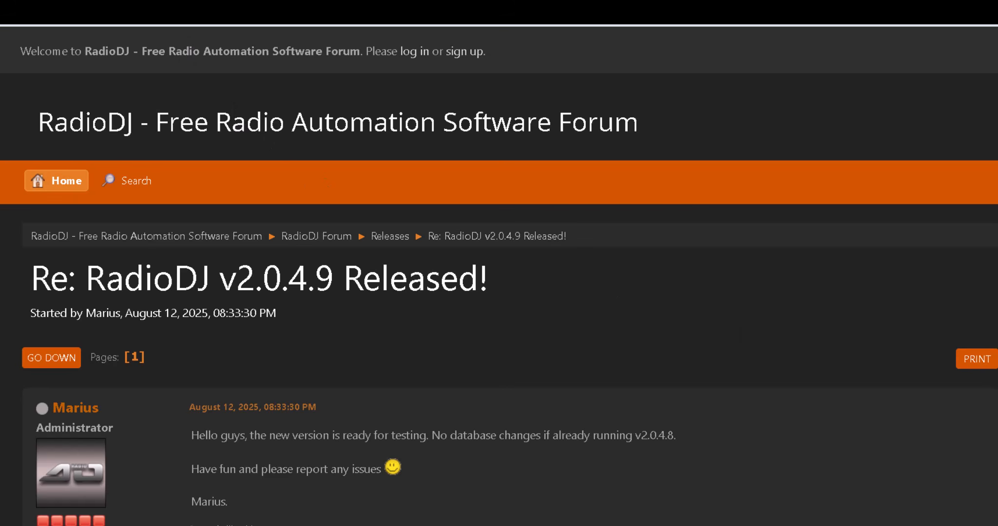
{"action": "left_click", "coordinate": [136, 5]}
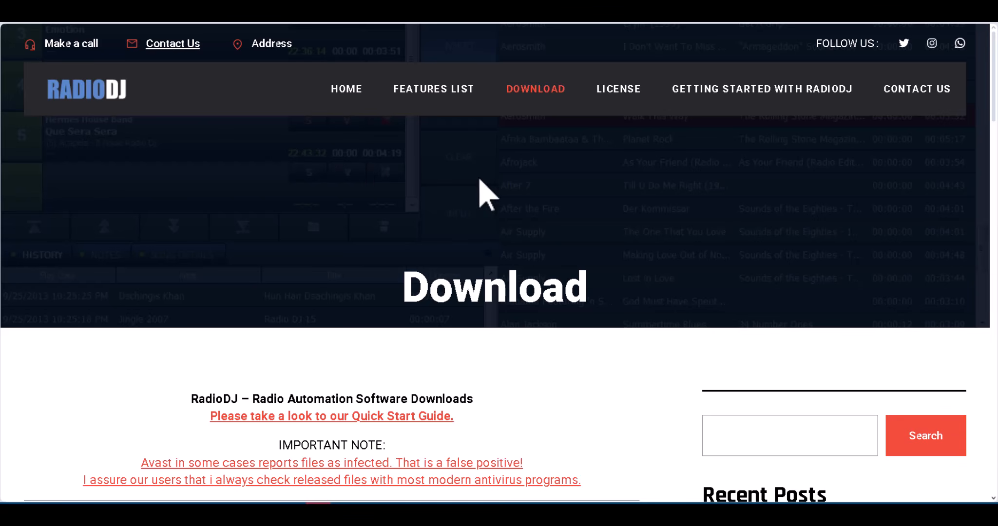
{"action": "left_click", "coordinate": [342, 109]}
{"action": "scroll", "coordinate": [752, 205], "scroll_direction": "down", "scroll_amount": 10}
{"action": "scroll", "coordinate": [752, 204], "scroll_direction": "down", "scroll_amount": 8}
{"action": "scroll", "coordinate": [753, 216], "scroll_direction": "up", "scroll_amount": 12}
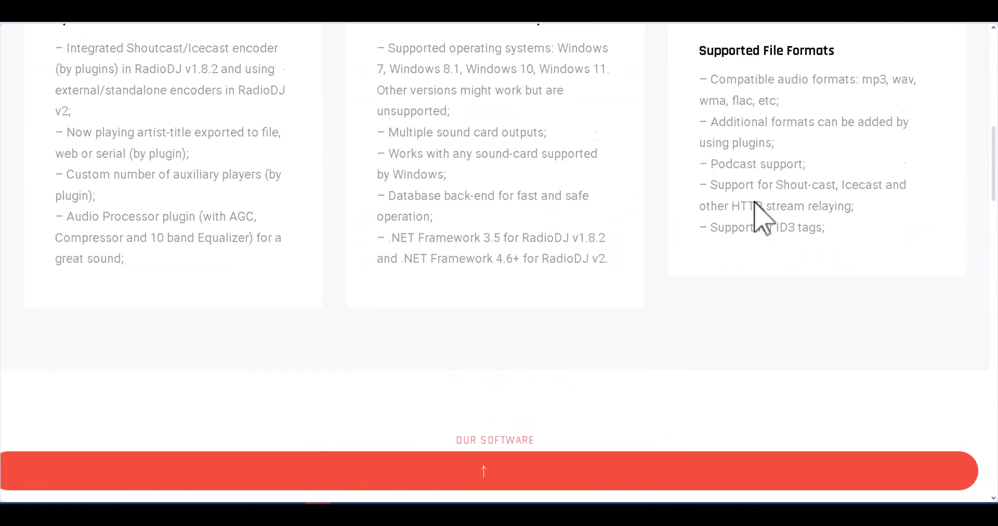
{"action": "scroll", "coordinate": [756, 204], "scroll_direction": "up", "scroll_amount": 8}
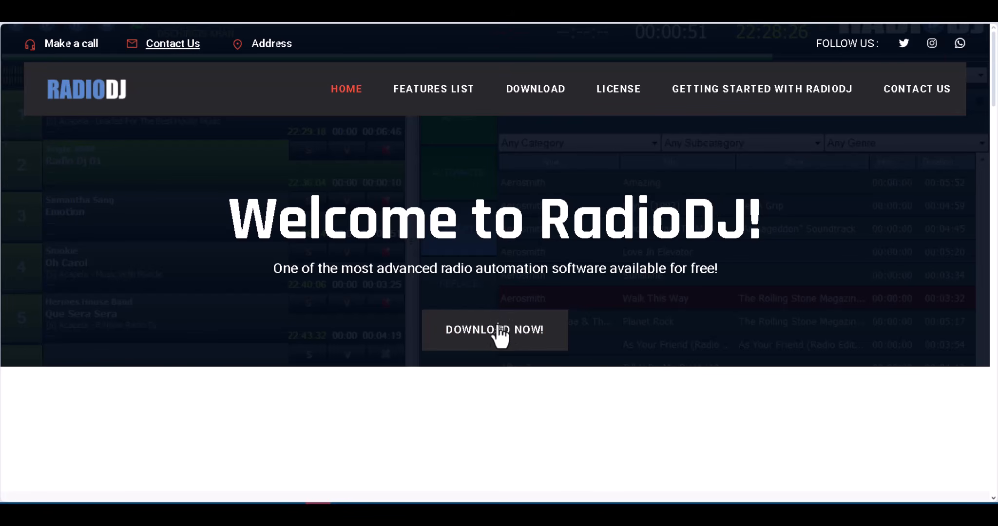
{"action": "scroll", "coordinate": [634, 297], "scroll_direction": "down", "scroll_amount": 4}
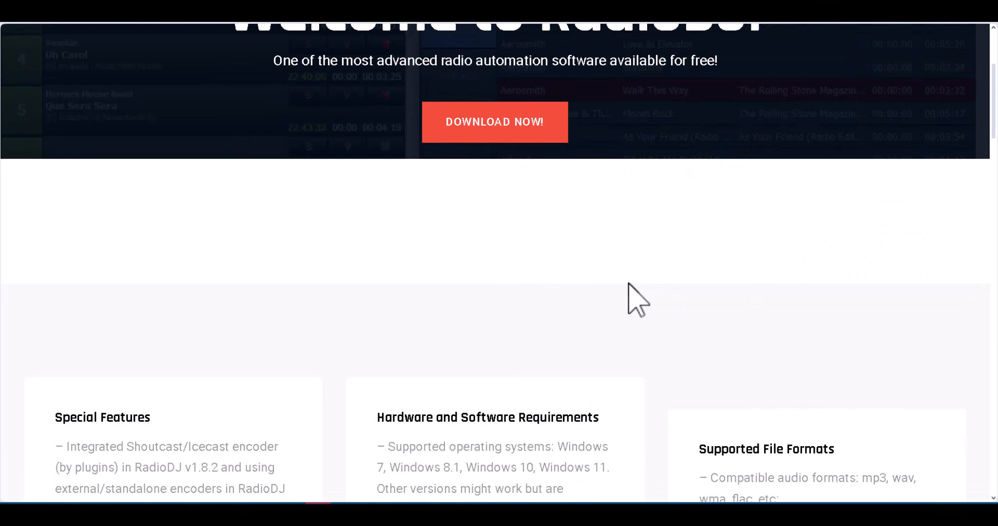
{"action": "scroll", "coordinate": [628, 284], "scroll_direction": "up", "scroll_amount": 4}
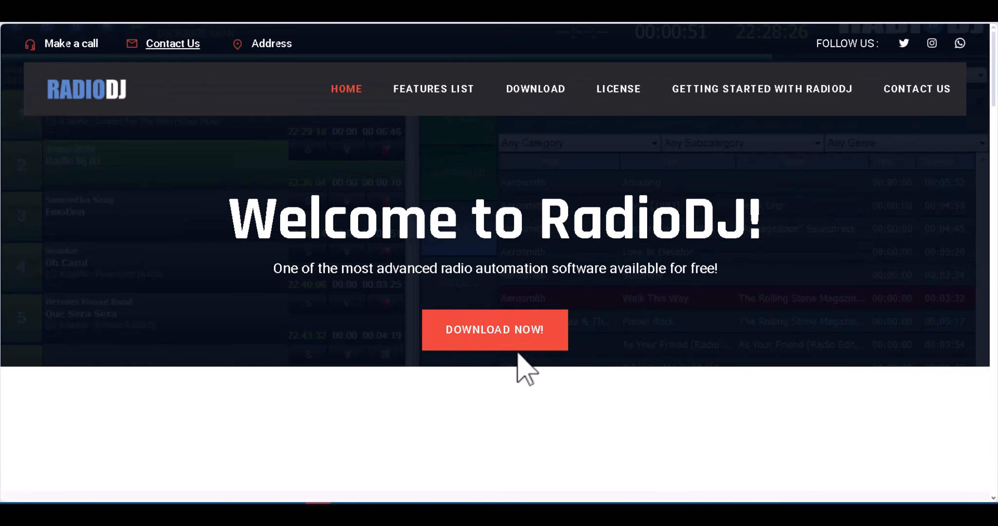
Go to the Download page's Latest Versions and check the finished SetupRadioDJ2049Free.zip download.
{"action": "left_click", "coordinate": [536, 92]}
{"action": "scroll", "coordinate": [547, 108], "scroll_direction": "down", "scroll_amount": 5}
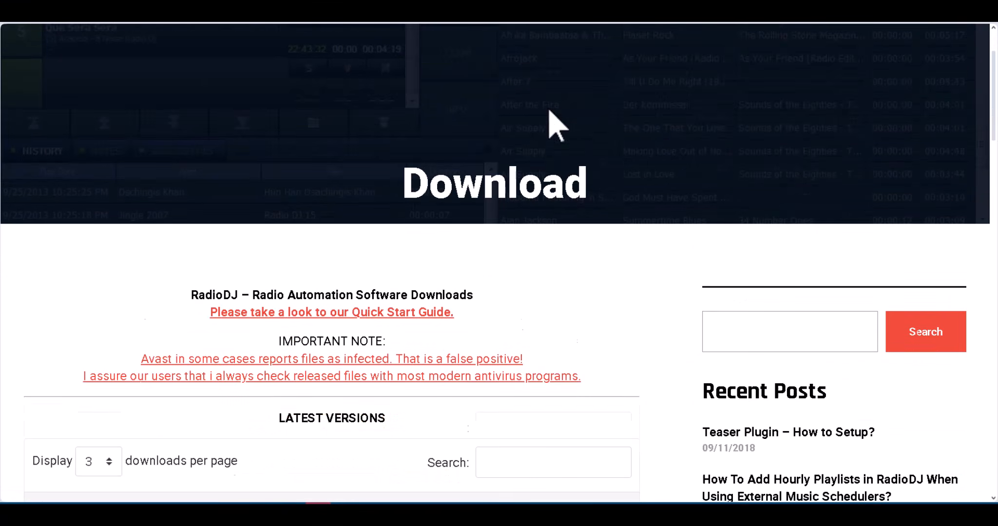
{"action": "scroll", "coordinate": [558, 125], "scroll_direction": "down", "scroll_amount": 3}
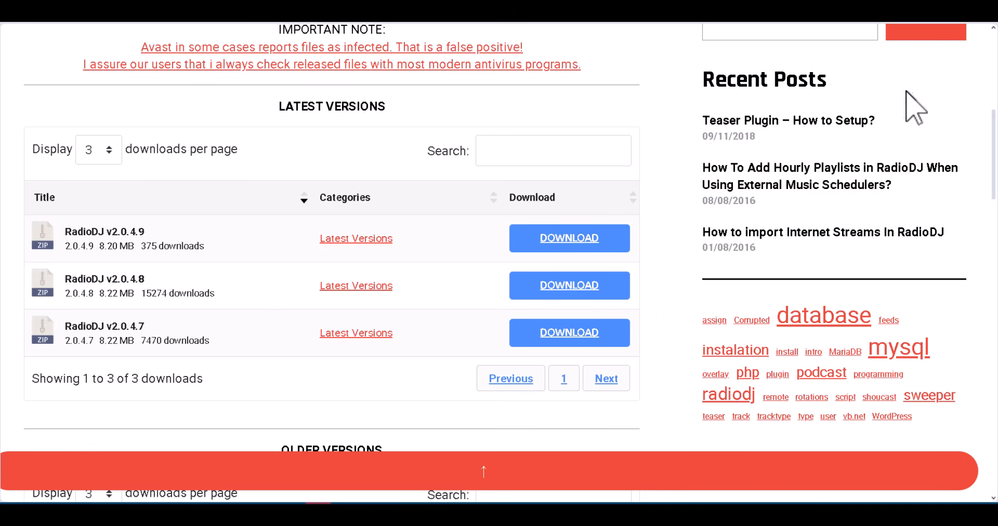
{"action": "left_click", "coordinate": [938, 1]}
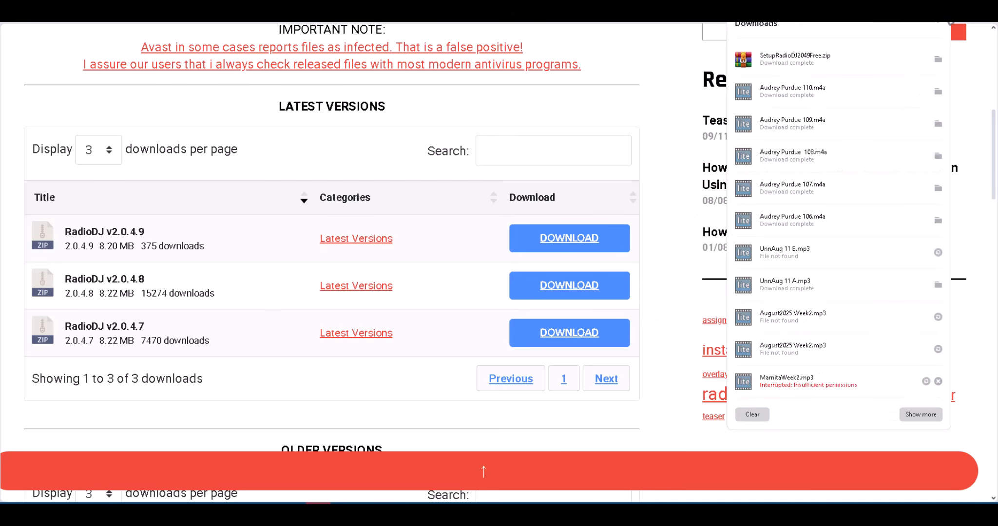
Extract the downloaded SetupRadioDJ2049Free.zip into E:\RADIODJ.
{"action": "left_click", "coordinate": [938, 60]}
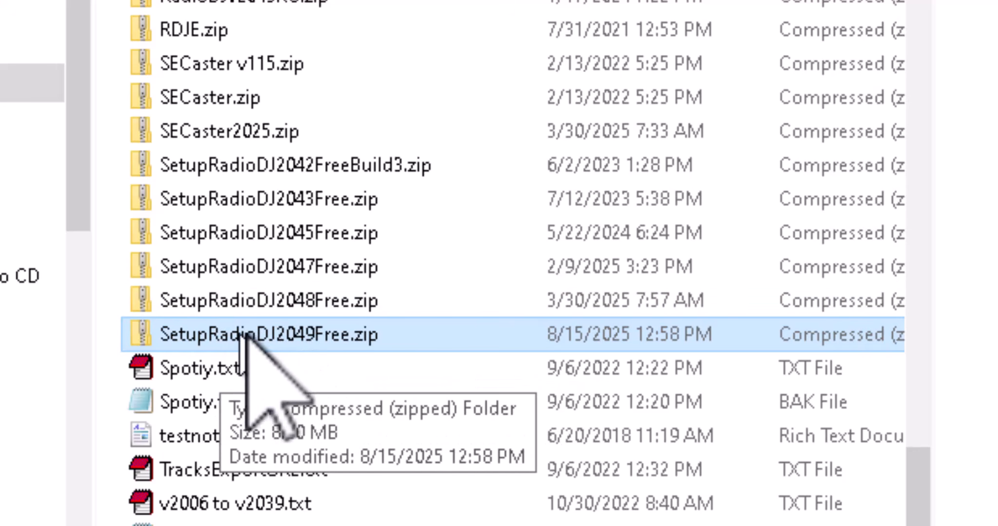
{"action": "right_click", "coordinate": [272, 336]}
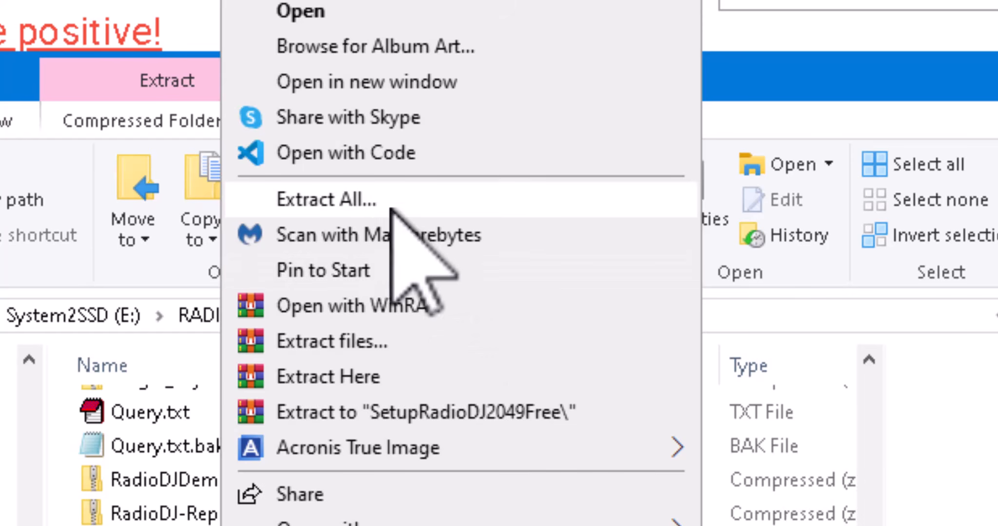
{"action": "left_click", "coordinate": [362, 197]}
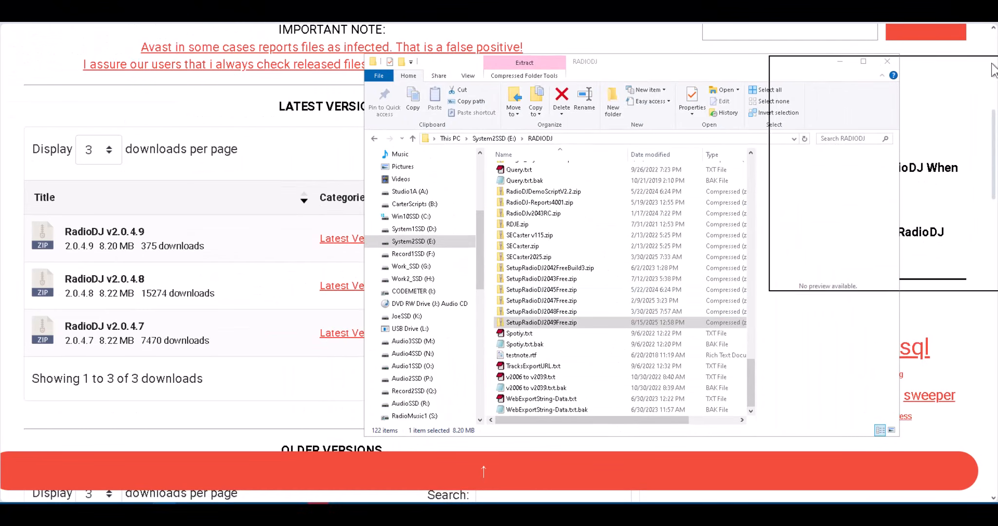
{"action": "left_click", "coordinate": [585, 317]}
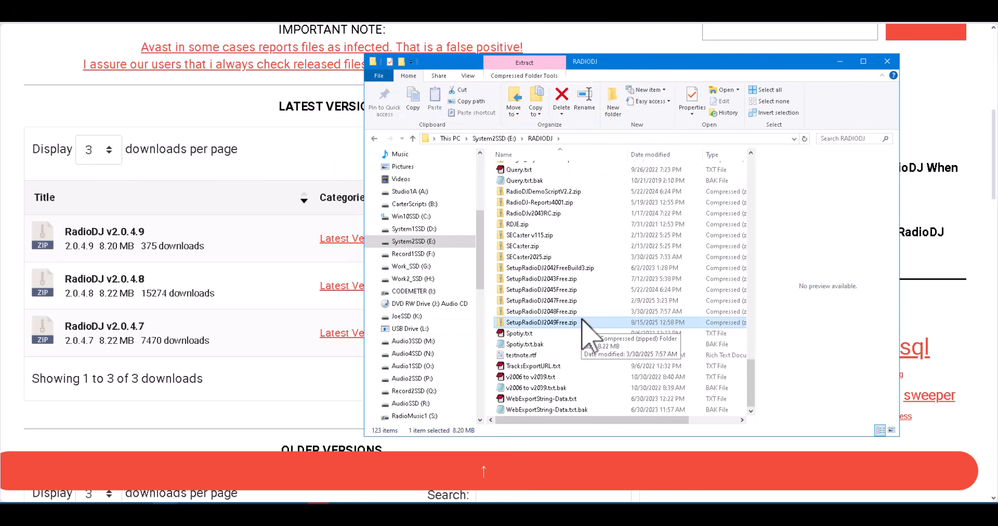
{"action": "scroll", "coordinate": [584, 327], "scroll_direction": "up", "scroll_amount": 5}
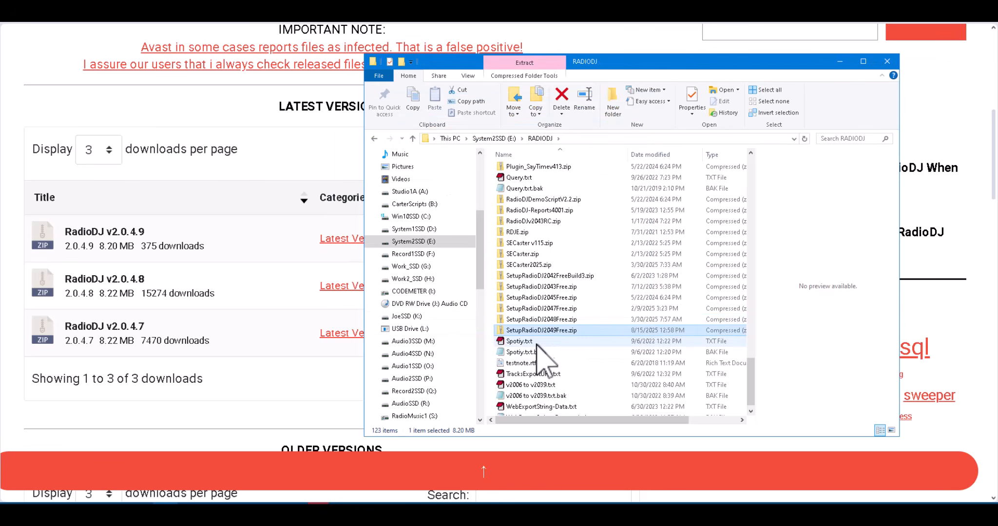
{"action": "scroll", "coordinate": [611, 347], "scroll_direction": "up", "scroll_amount": 10}
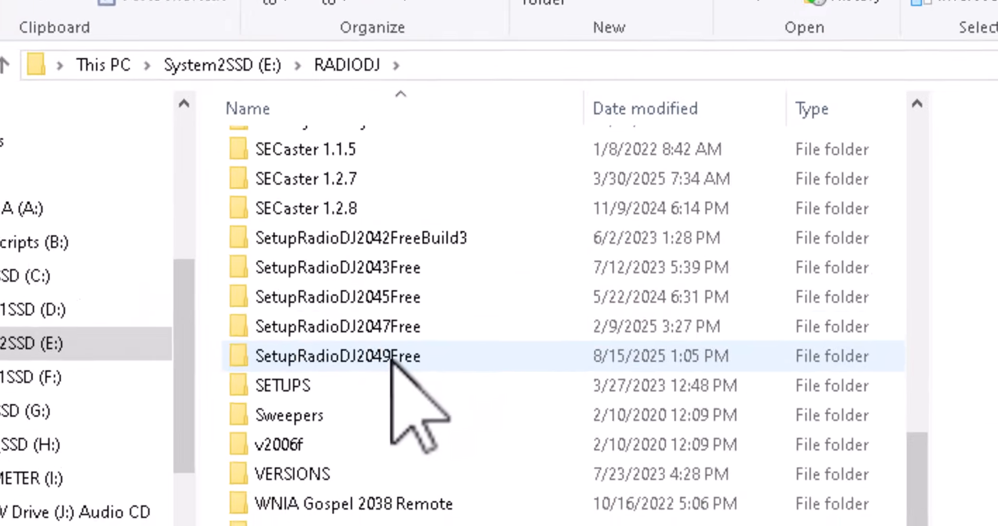
Open the SetupRadioDJ2049Free folder and run SetupRadioDJ2049Free.exe as administrator.
{"action": "left_click", "coordinate": [557, 247]}
{"action": "double_click", "coordinate": [364, 383]}
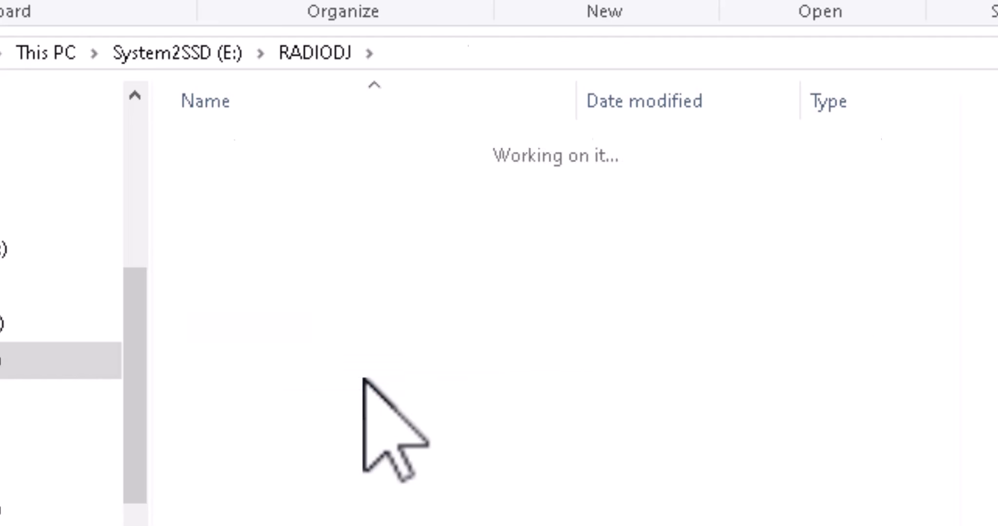
{"action": "right_click", "coordinate": [320, 146]}
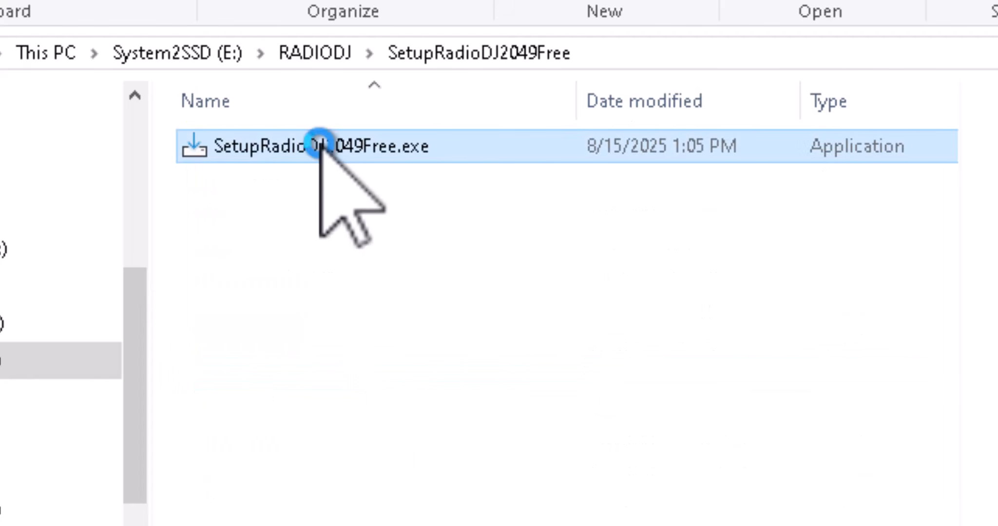
{"action": "left_click", "coordinate": [452, 195]}
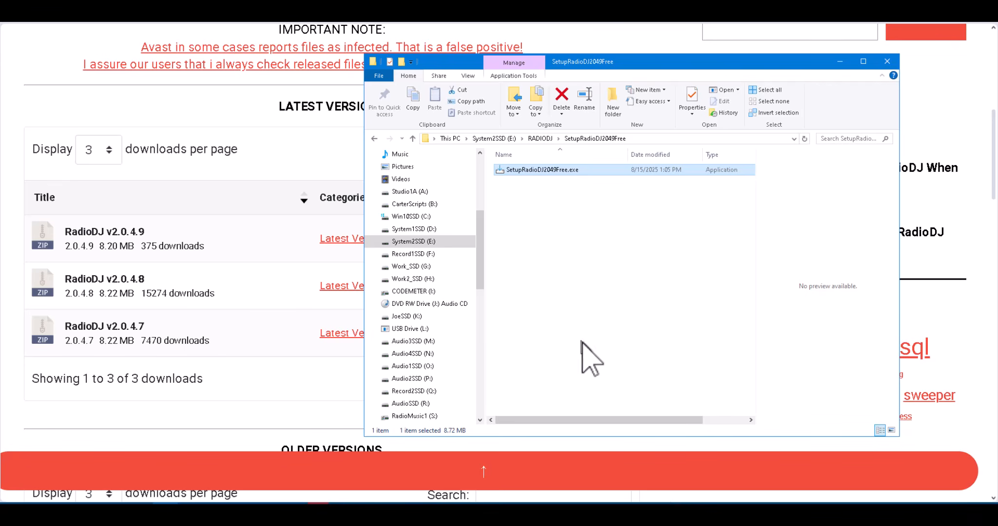
Troubleshoot SetupRadioDJ2049Free.exe compatibility with recommended settings and test-launch the installer.
{"action": "left_click", "coordinate": [523, 197]}
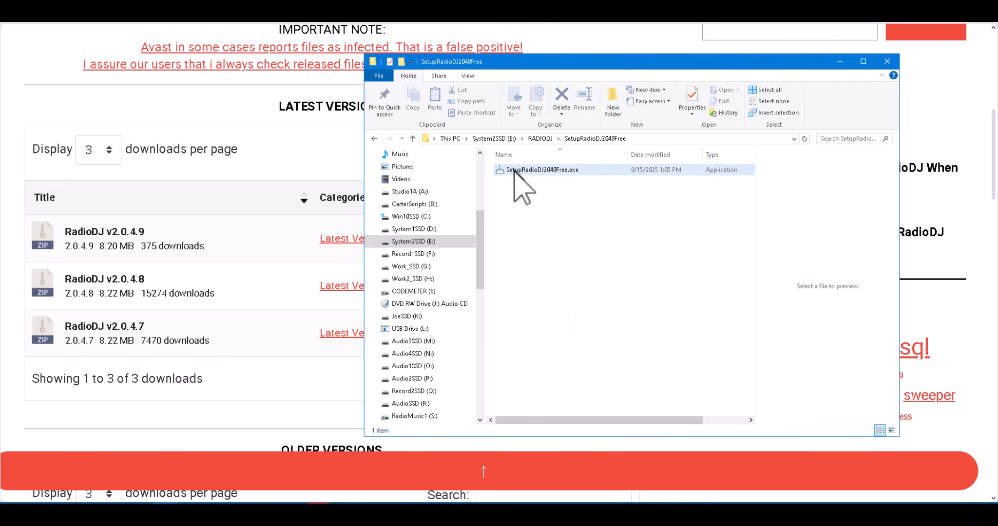
{"action": "mouse_move", "coordinate": [515, 171]}
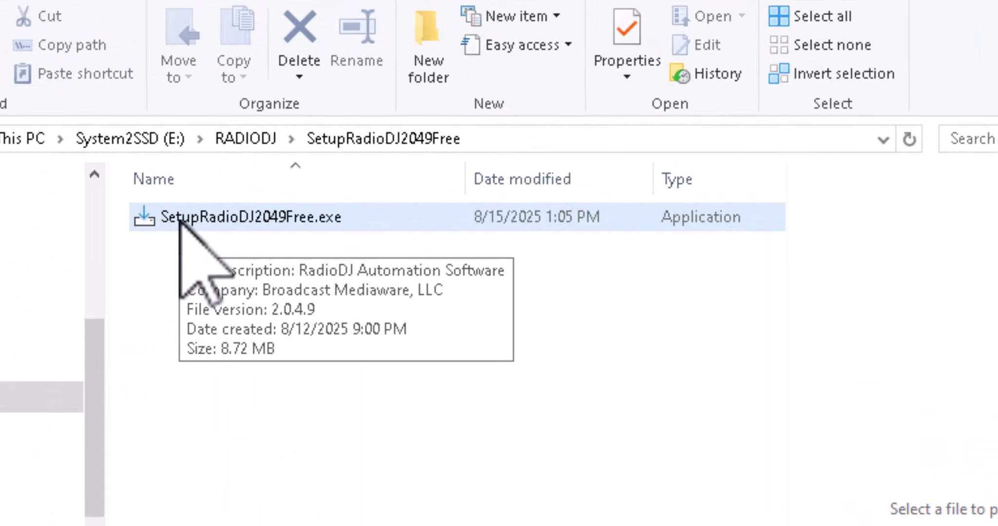
{"action": "right_click", "coordinate": [181, 222]}
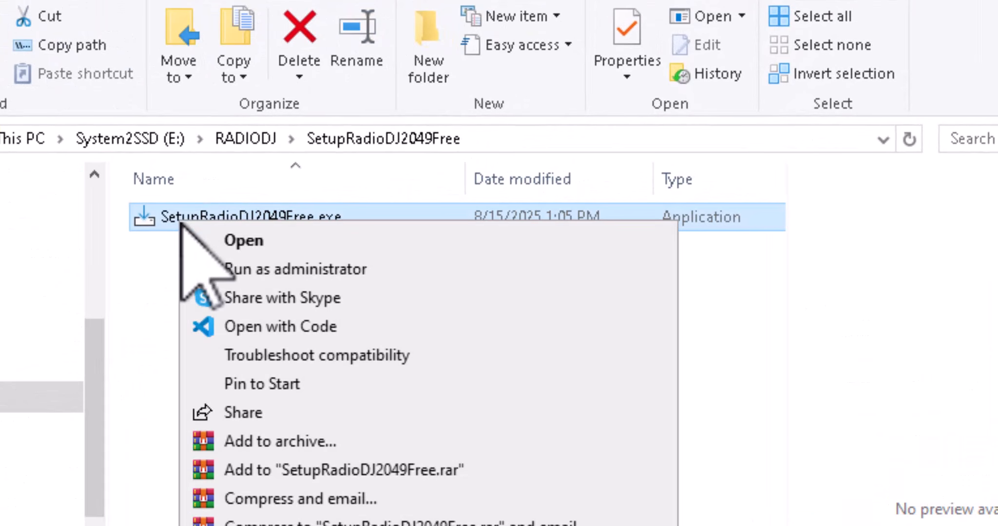
{"action": "left_click", "coordinate": [395, 348]}
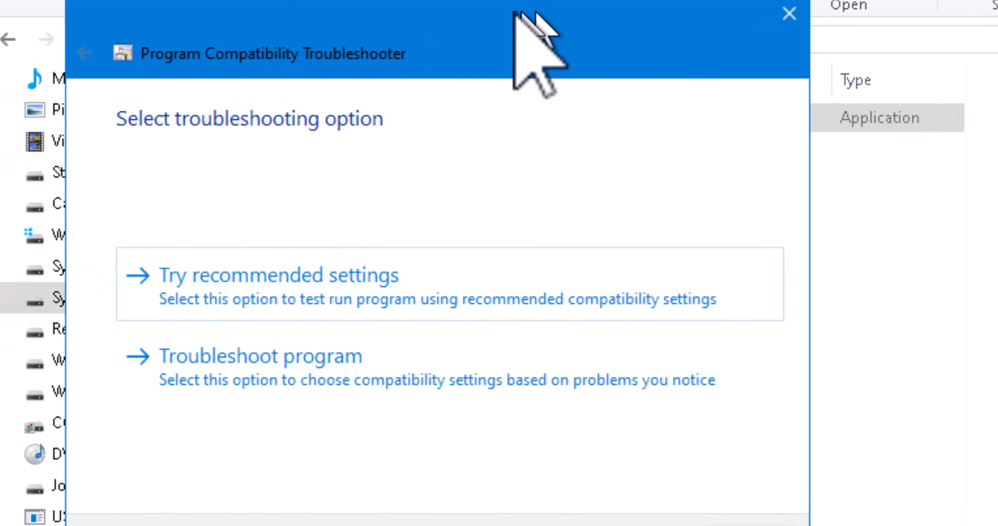
{"action": "left_click", "coordinate": [287, 284]}
{"action": "left_click", "coordinate": [211, 293]}
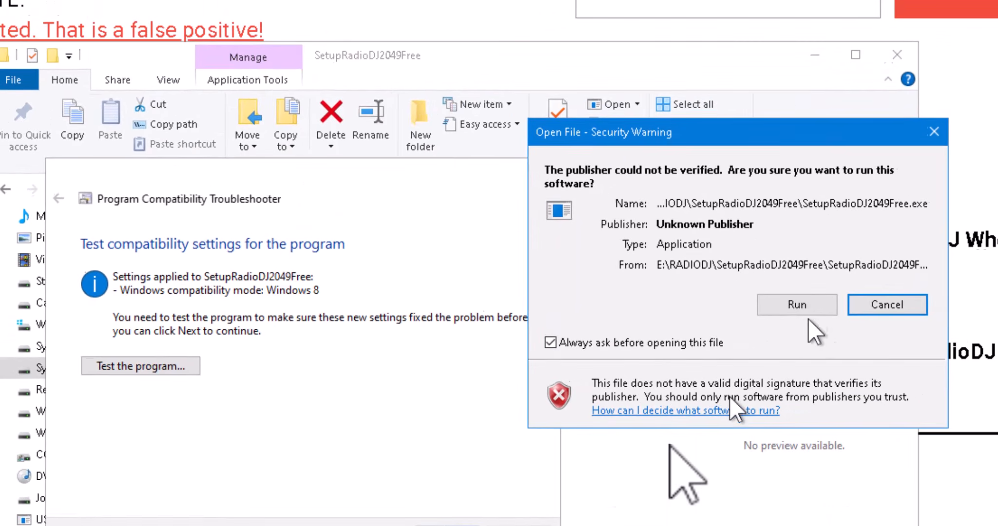
Save the Windows 8 compatibility settings, close the troubleshooter and reposition the security warning.
{"action": "left_click", "coordinate": [435, 525]}
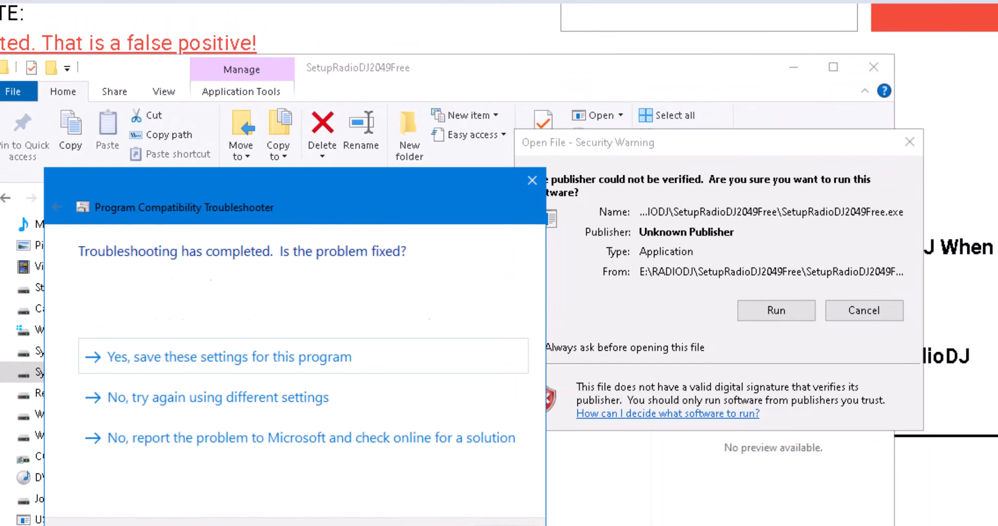
{"action": "left_click", "coordinate": [200, 356]}
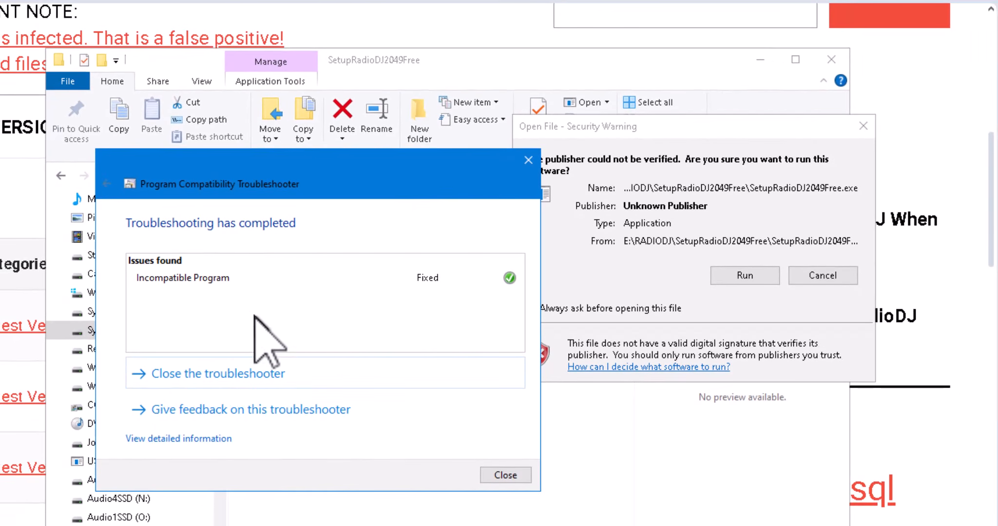
{"action": "left_click", "coordinate": [507, 477]}
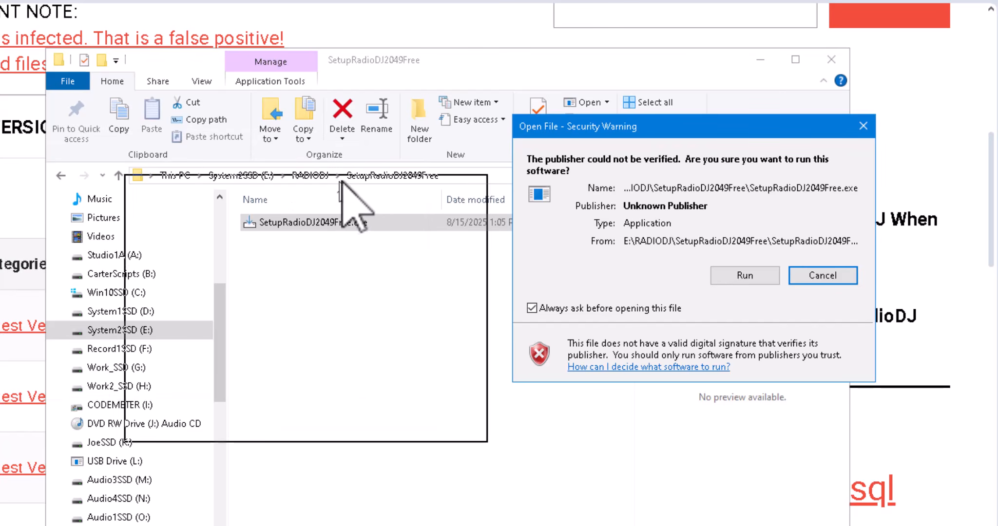
{"action": "left_click_drag", "start_coordinate": [729, 126], "coordinate": [350, 188]}
Allow the unverified installer, confirm installing RadioDJ and accept the license agreement.
{"action": "left_click", "coordinate": [359, 336]}
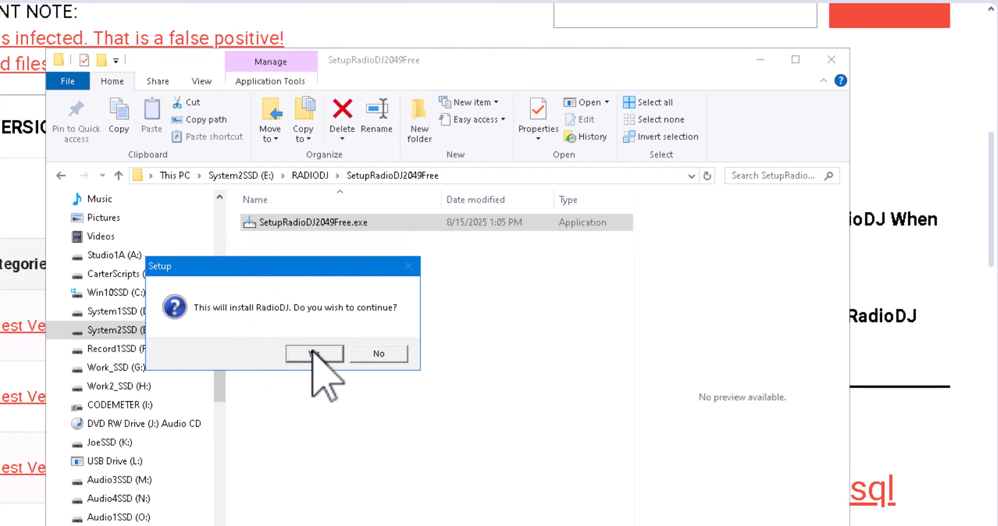
{"action": "left_click", "coordinate": [313, 352]}
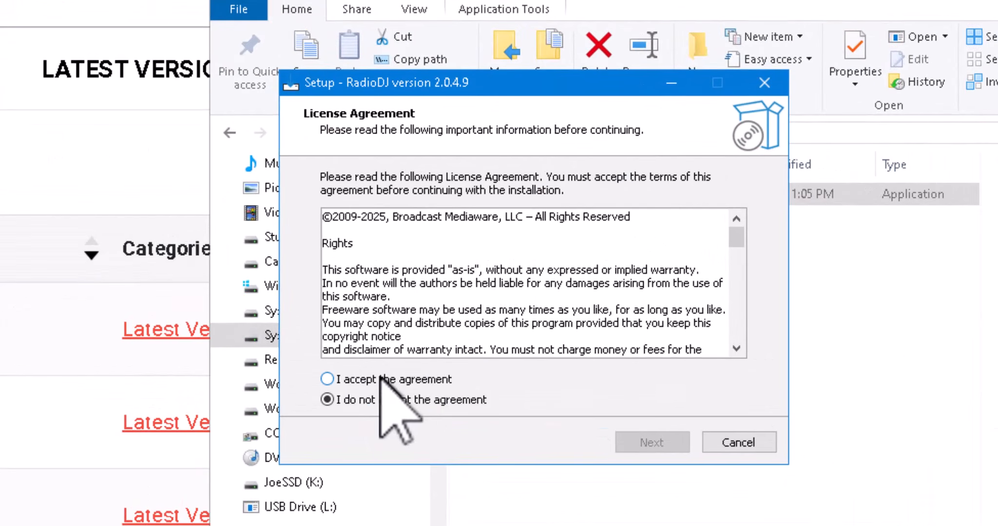
{"action": "left_click", "coordinate": [373, 348]}
{"action": "left_click", "coordinate": [652, 443]}
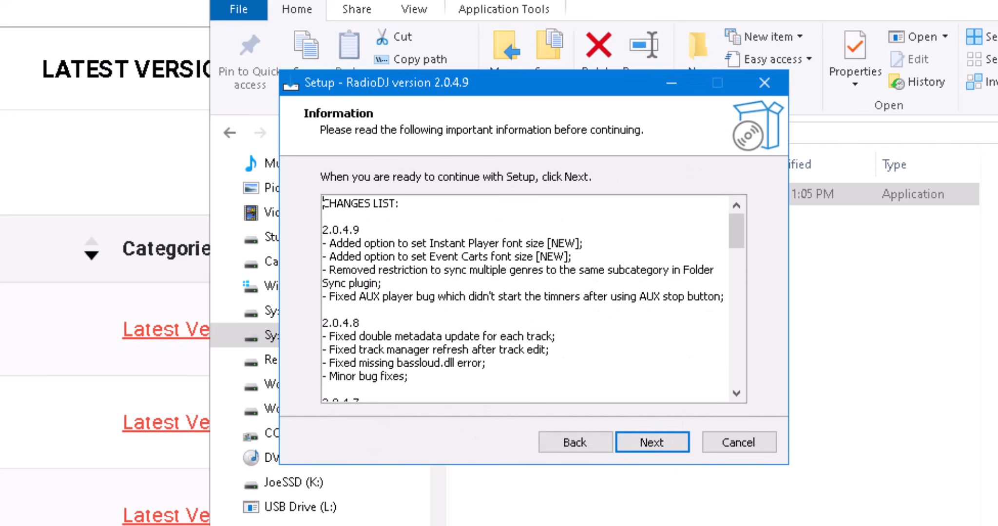
{"action": "left_click", "coordinate": [653, 441]}
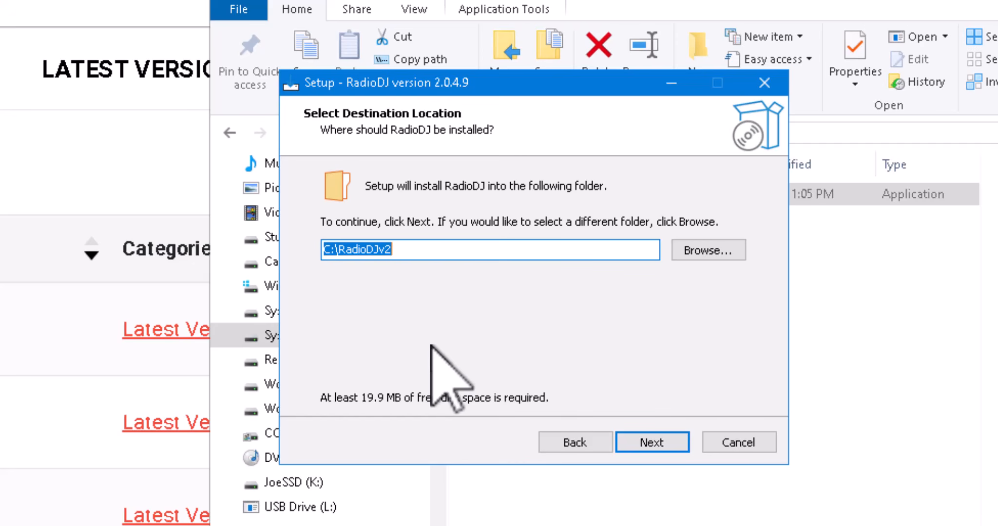
Browse to the E:\RADIODJ folder as the install destination.
{"action": "left_click", "coordinate": [405, 249]}
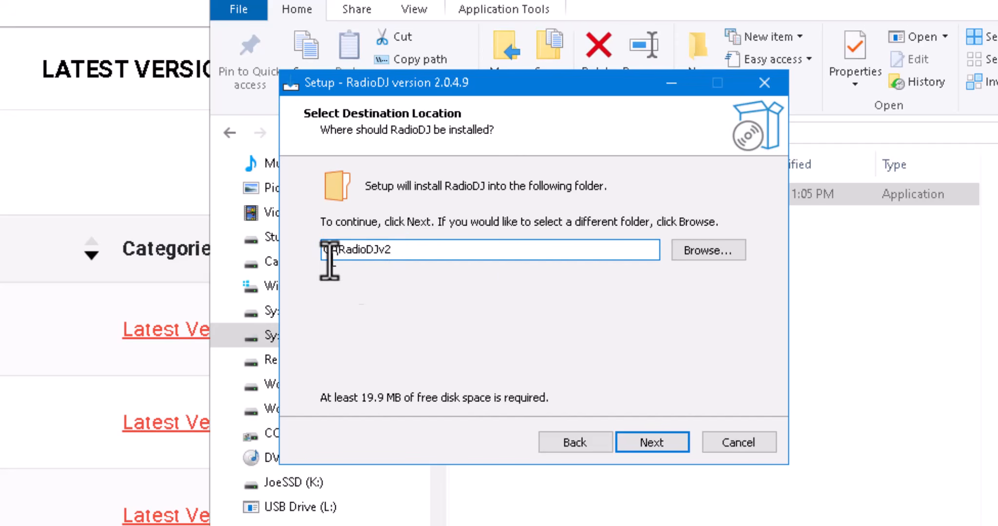
{"action": "left_click", "coordinate": [707, 251]}
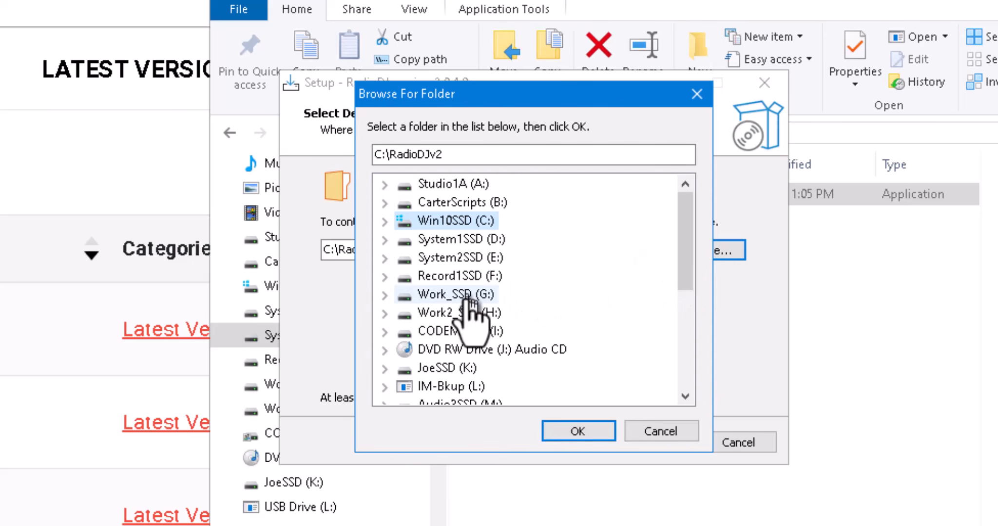
{"action": "left_click", "coordinate": [385, 257]}
{"action": "scroll", "coordinate": [573, 287], "scroll_direction": "down", "scroll_amount": 2}
{"action": "scroll", "coordinate": [574, 290], "scroll_direction": "down", "scroll_amount": 8}
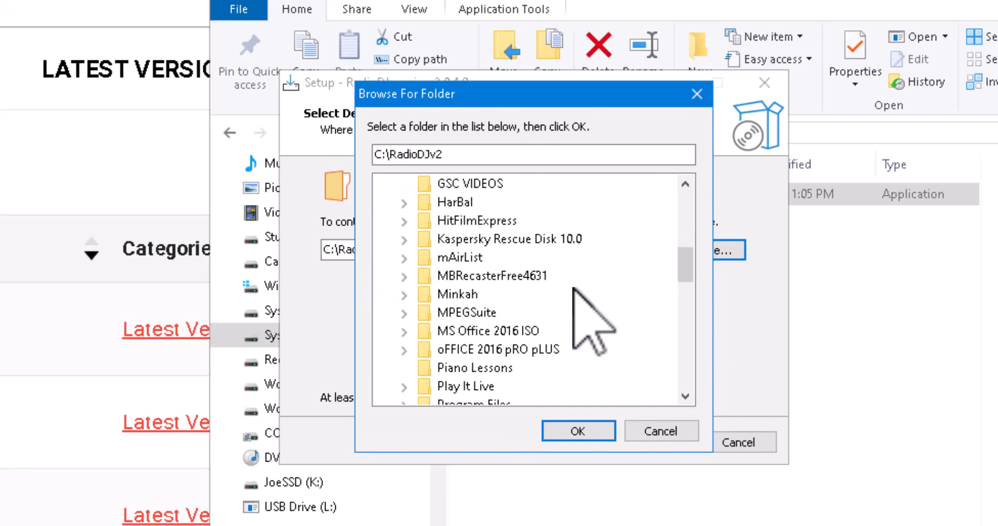
{"action": "left_click", "coordinate": [472, 225]}
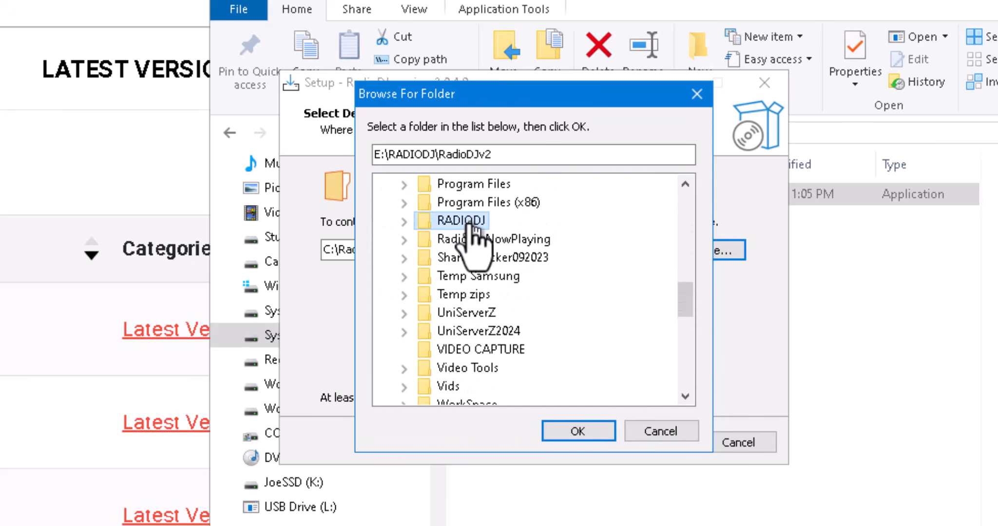
{"action": "left_click", "coordinate": [585, 431]}
Install into the new E:\RADIODJ\RadioDJv2049 folder and finish with Start Database Setup checked.
{"action": "left_click", "coordinate": [480, 252]}
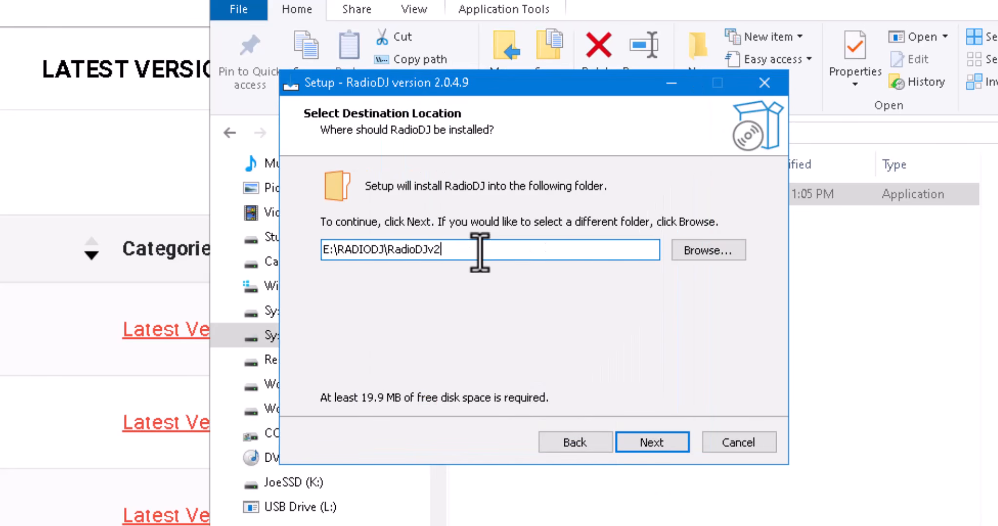
{"action": "type", "text": "049"}
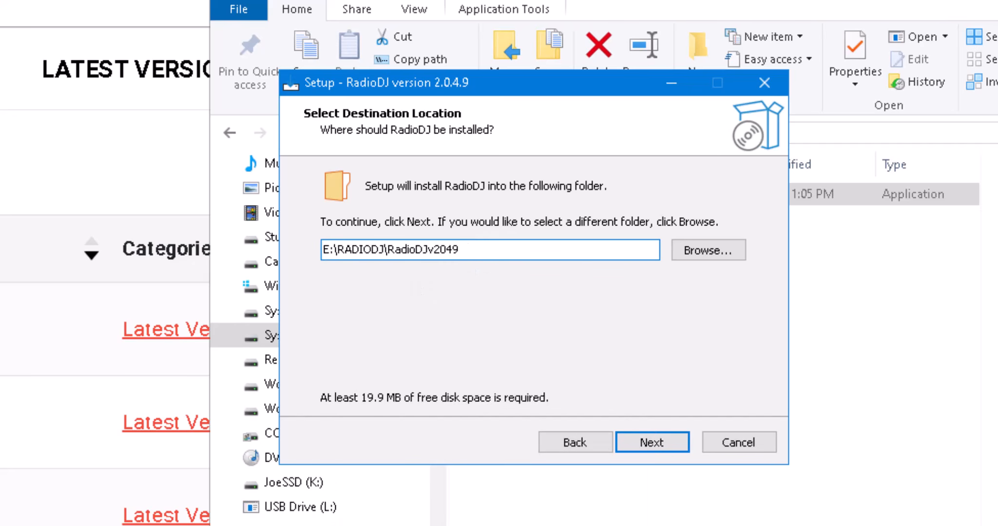
{"action": "left_click", "coordinate": [655, 444]}
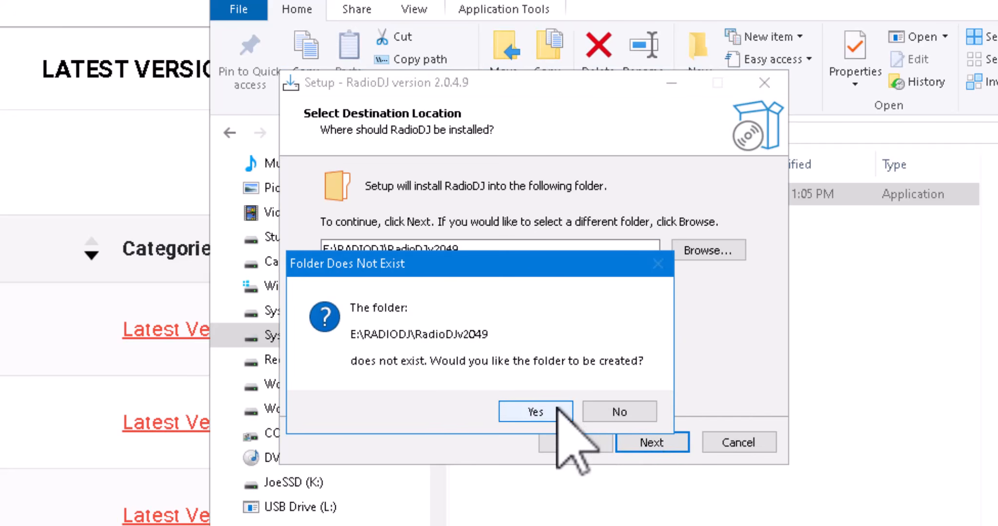
{"action": "left_click", "coordinate": [587, 469]}
{"action": "left_click", "coordinate": [649, 442]}
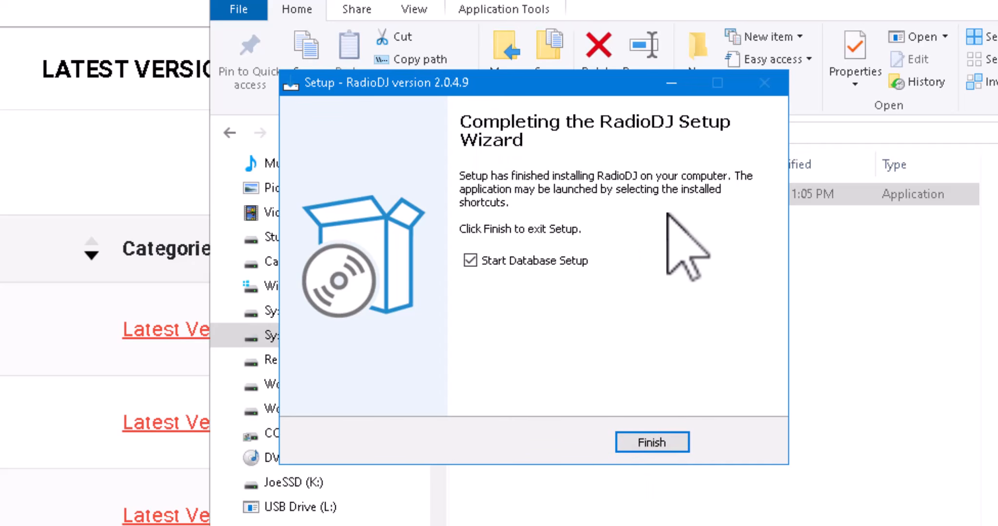
{"action": "left_click", "coordinate": [666, 446]}
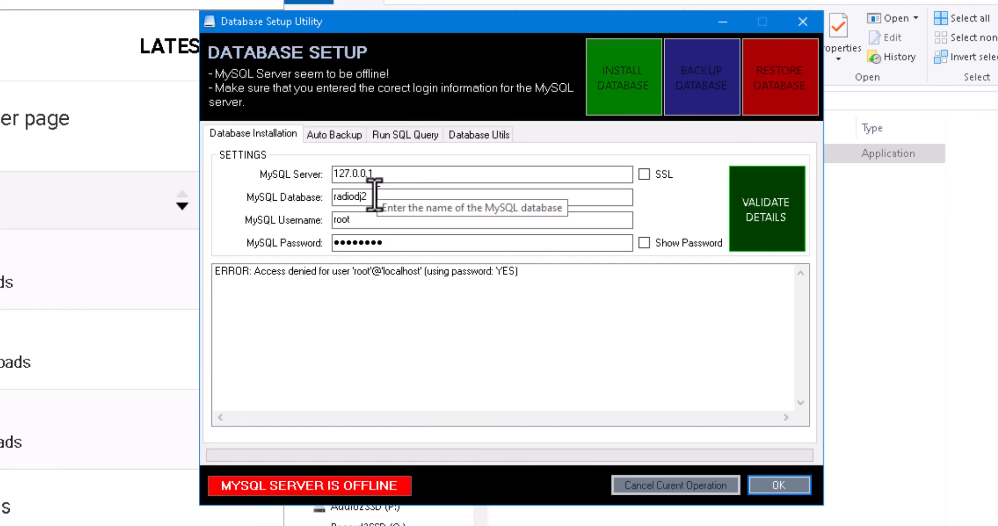
Set the MySQL database to radiodj2049, re-enter the password and validate the login details.
{"action": "left_click", "coordinate": [371, 175]}
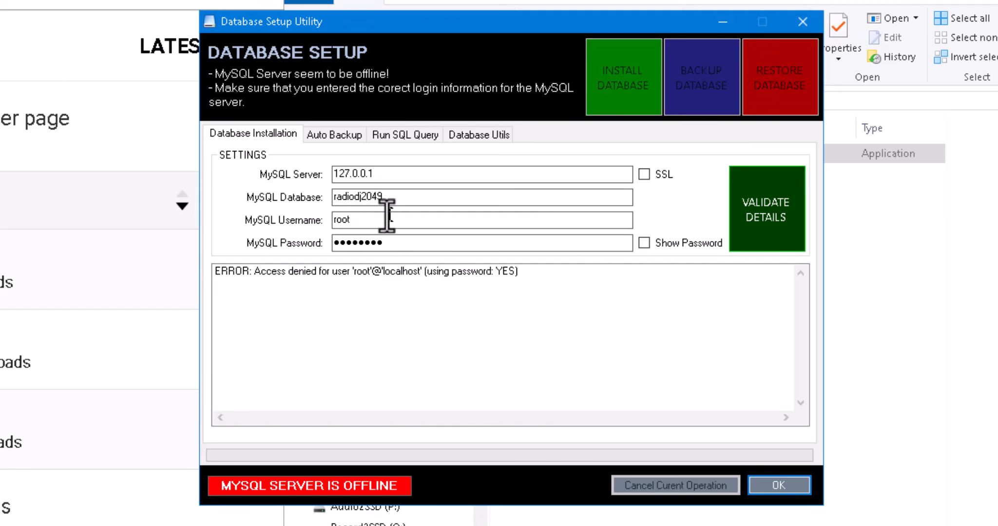
{"action": "left_click_drag", "start_coordinate": [400, 200], "coordinate": [183, 195]}
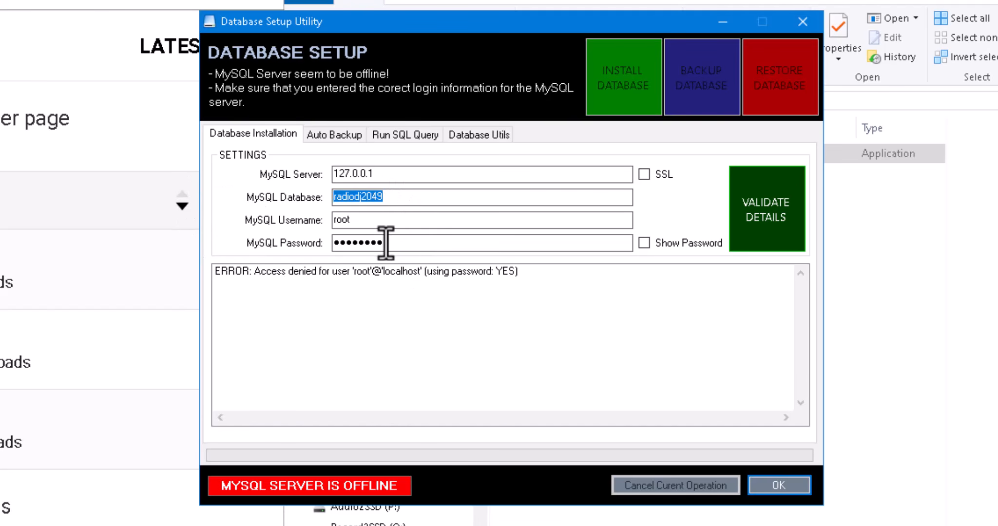
{"action": "left_click_drag", "start_coordinate": [387, 243], "coordinate": [154, 242]}
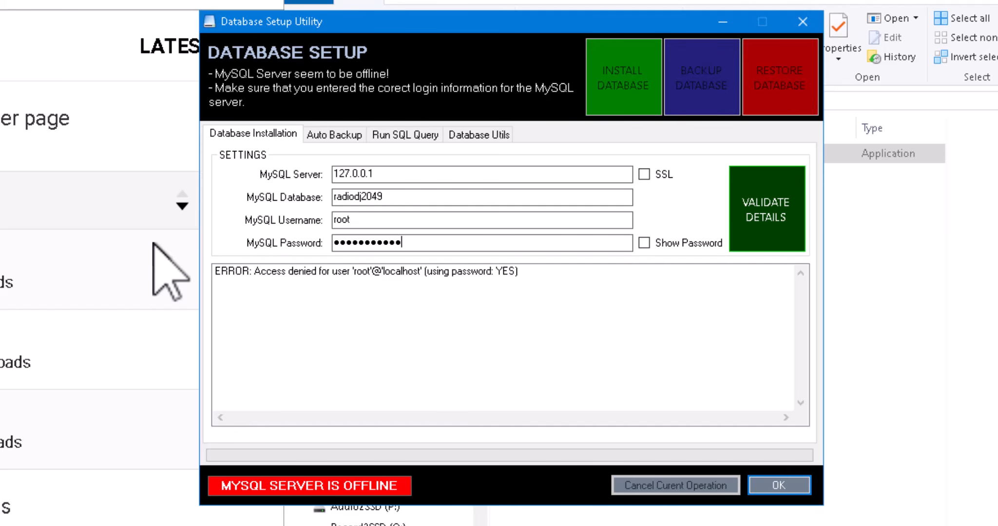
{"action": "type", "text": "•"}
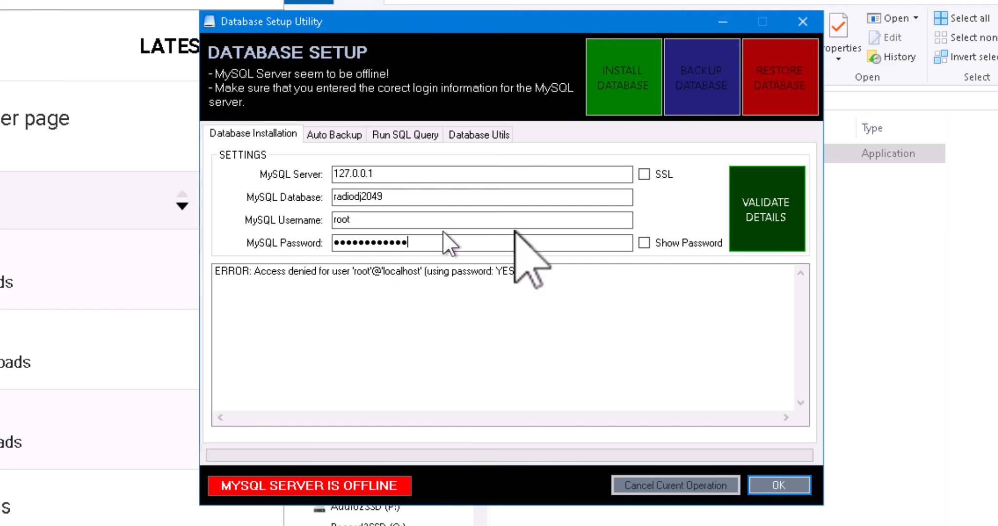
{"action": "left_click", "coordinate": [760, 225]}
{"action": "left_click", "coordinate": [520, 242]}
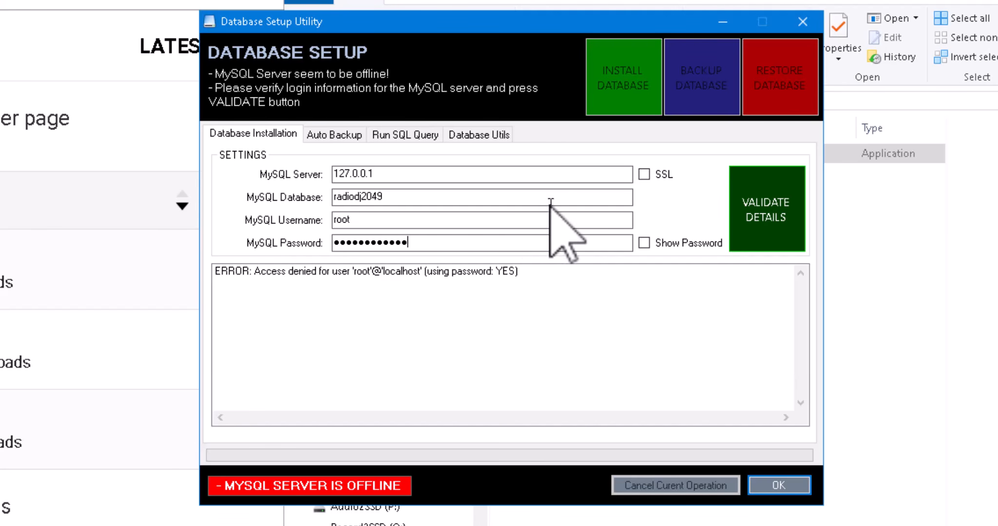
{"action": "left_click", "coordinate": [748, 222]}
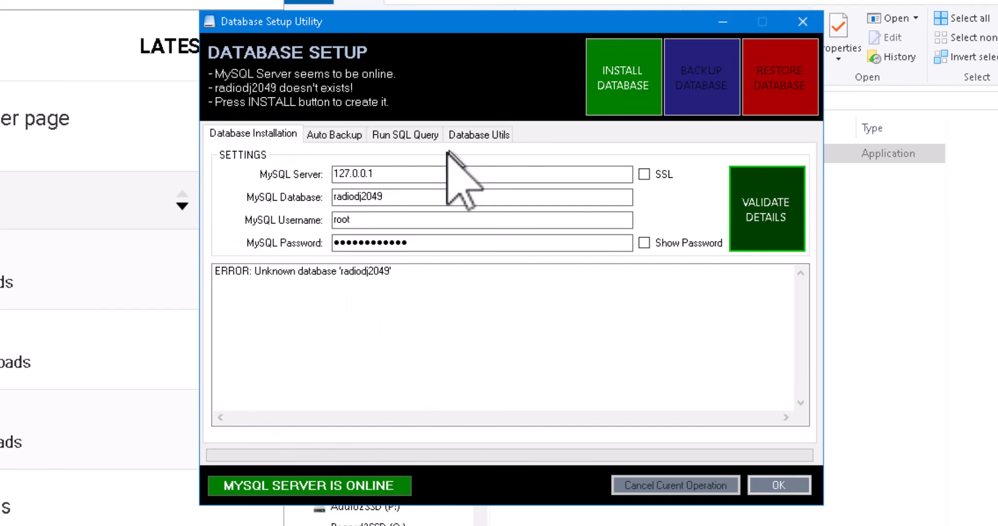
Install the radiodj2049 database and confirm the success message.
{"action": "left_click", "coordinate": [622, 83]}
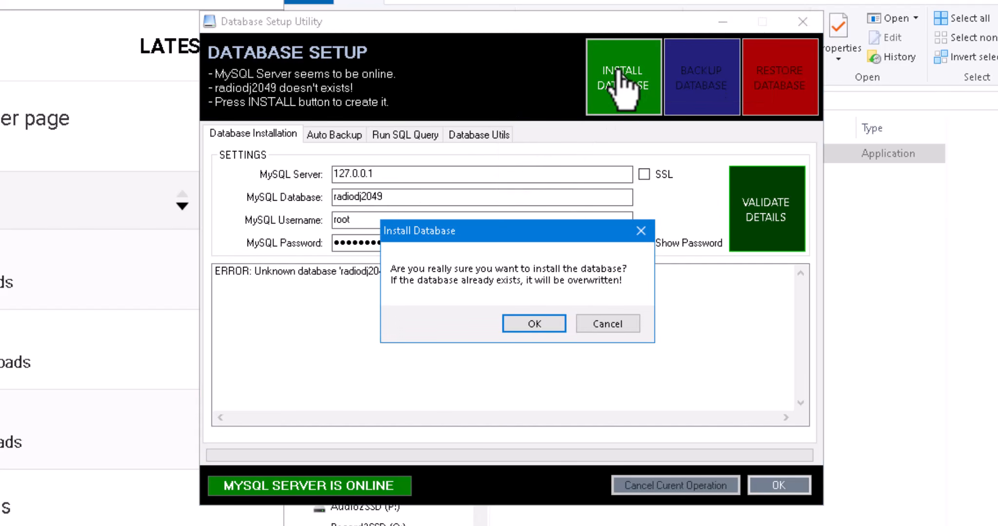
{"action": "left_click", "coordinate": [545, 323]}
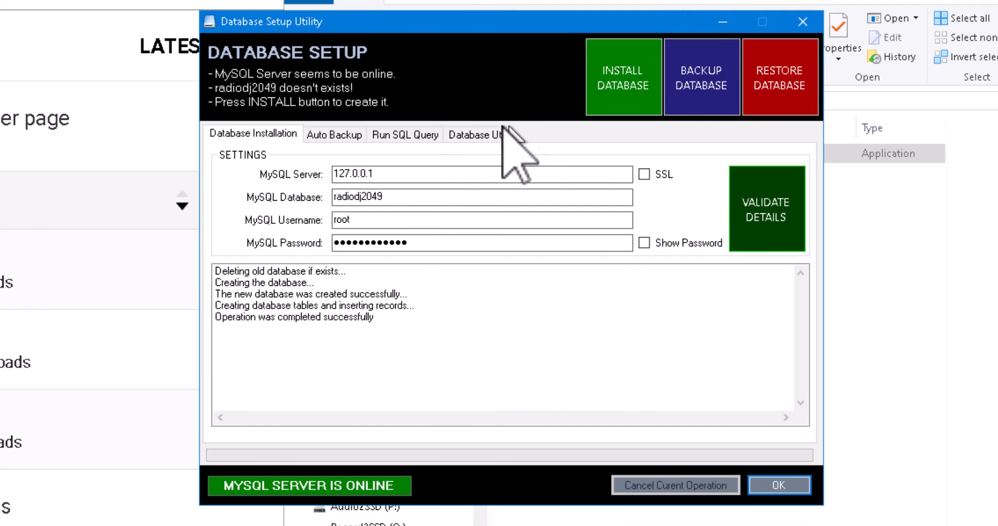
{"action": "left_click", "coordinate": [474, 135]}
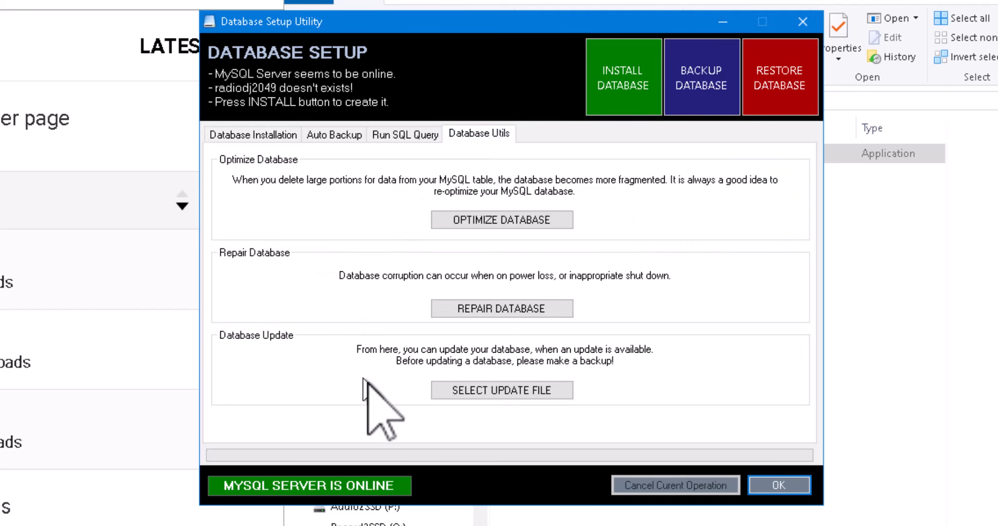
{"action": "left_click", "coordinate": [516, 390]}
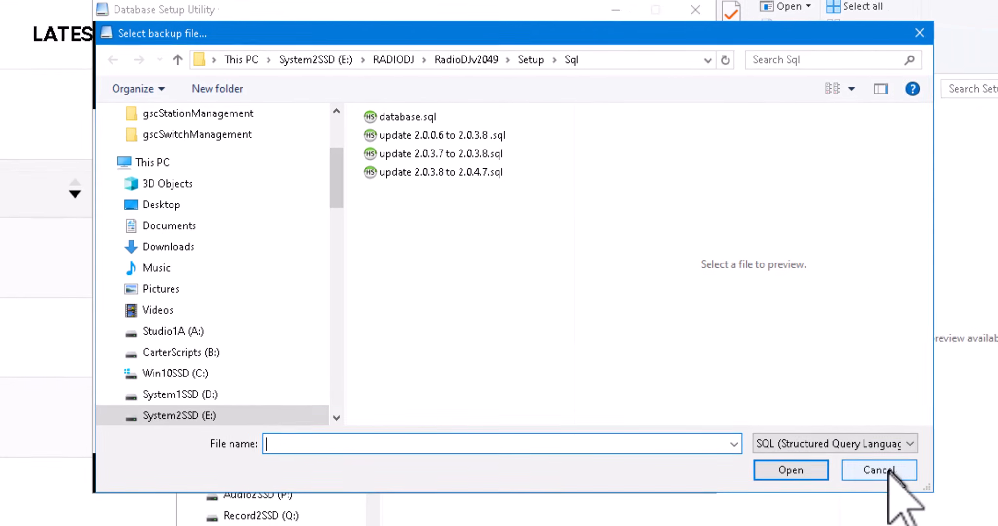
{"action": "left_click", "coordinate": [880, 470]}
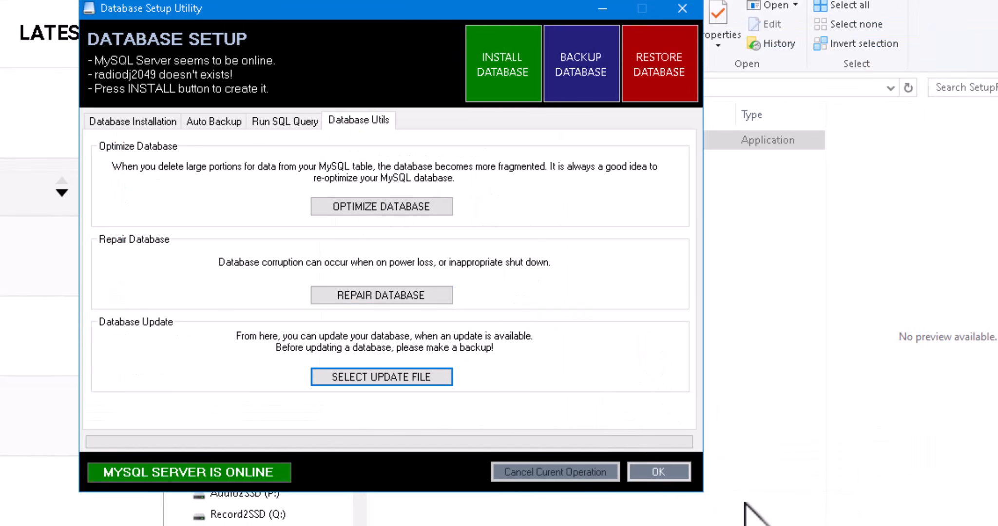
Close the Database Setup Utility, launch RadioDJ.exe from E:\RADIODJ\RadioDJv2049, and minimize Explorer.
{"action": "left_click", "coordinate": [659, 471]}
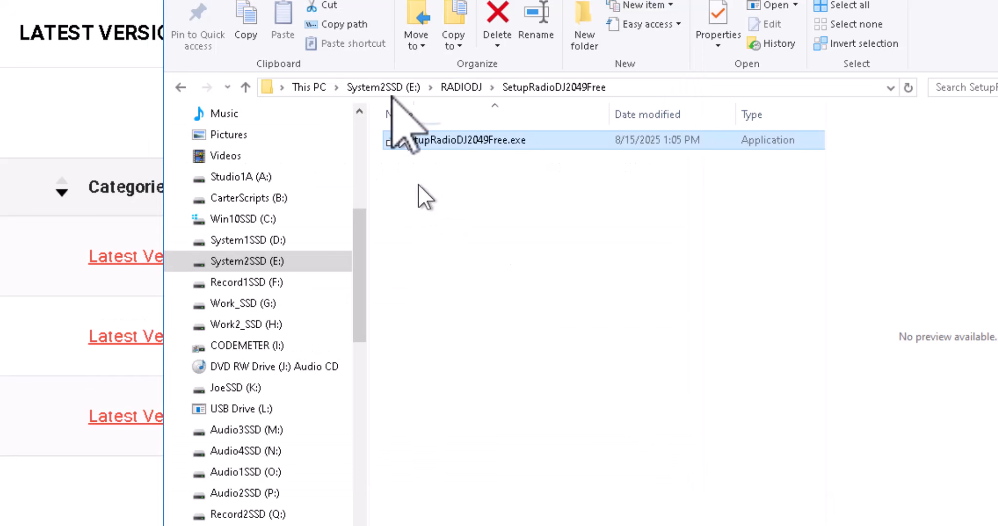
{"action": "left_click", "coordinate": [471, 91]}
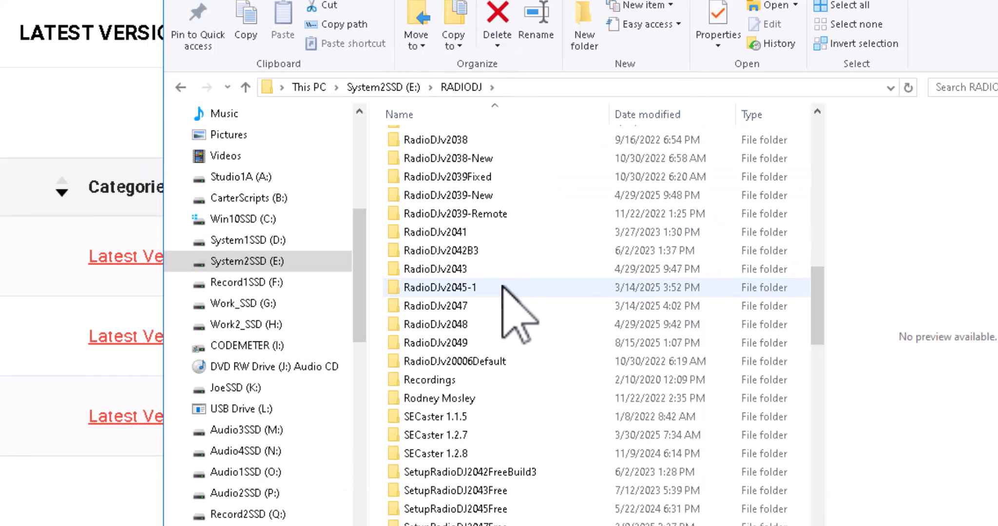
{"action": "double_click", "coordinate": [457, 344]}
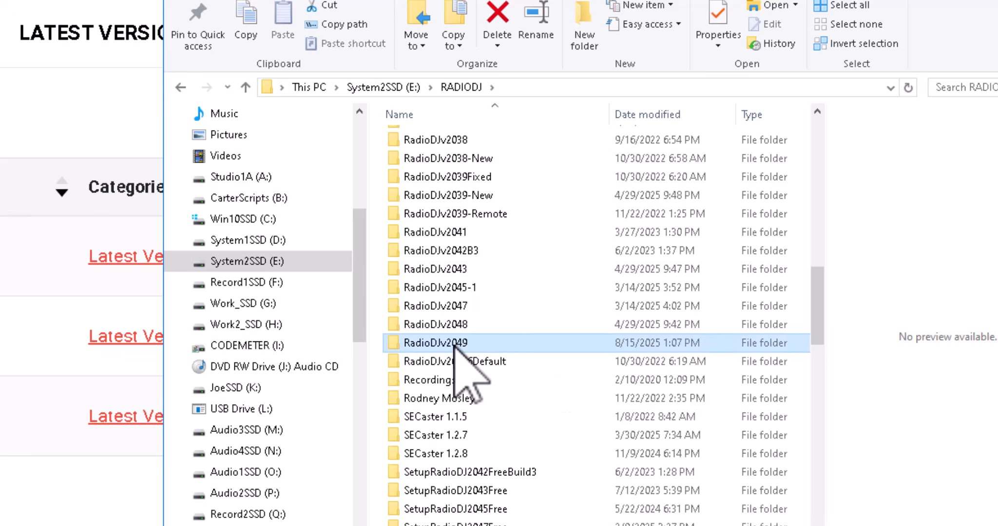
{"action": "scroll", "coordinate": [520, 362], "scroll_direction": "down", "scroll_amount": 5}
{"action": "scroll", "coordinate": [510, 334], "scroll_direction": "down", "scroll_amount": 3}
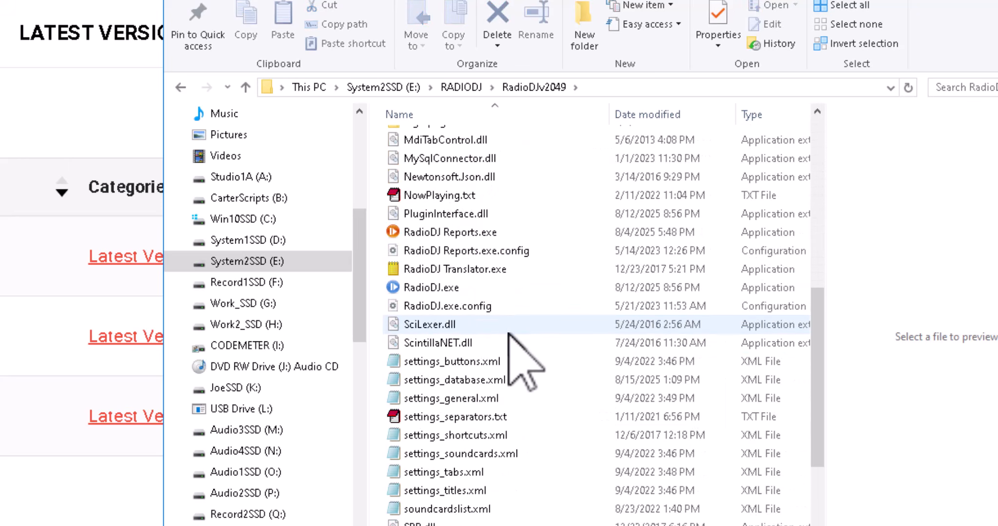
{"action": "double_click", "coordinate": [394, 289]}
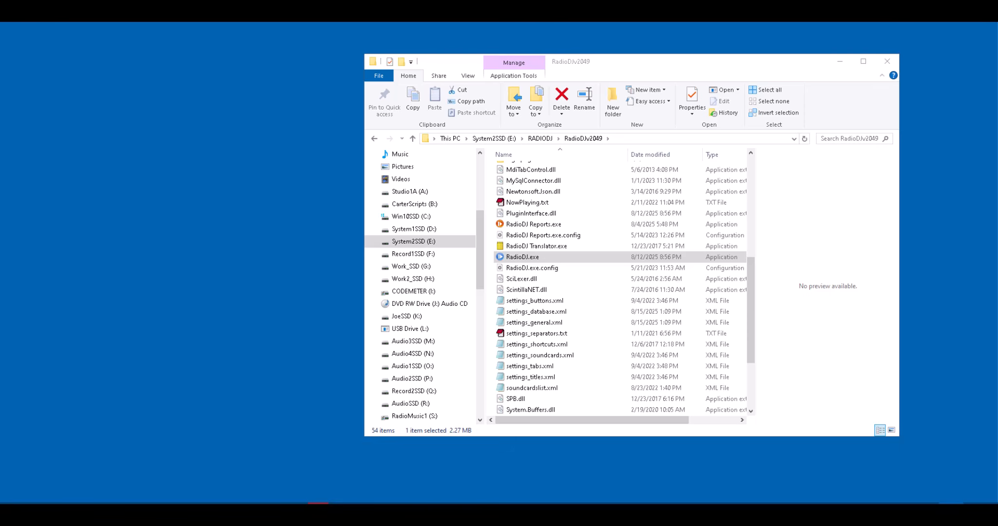
{"action": "left_click", "coordinate": [838, 62]}
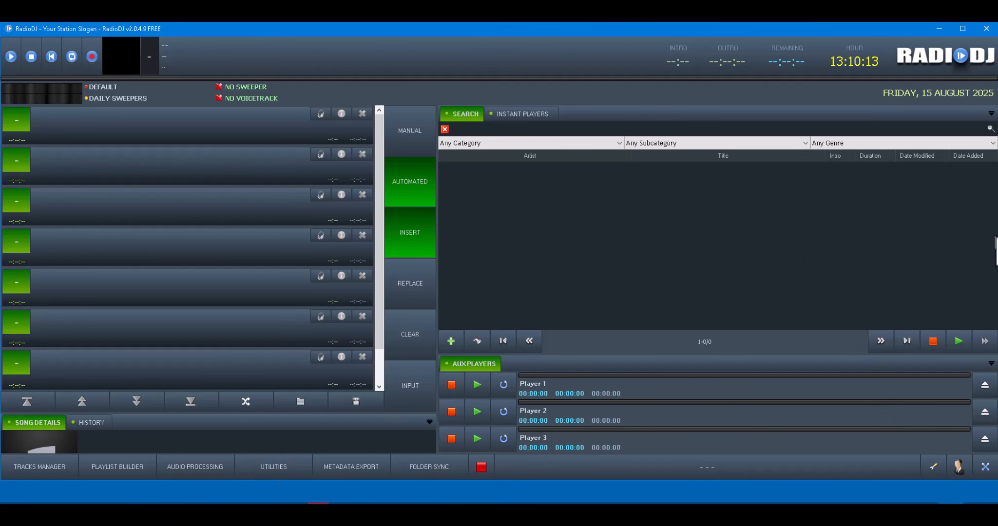
Resize and reposition the RadioDJ window, then drag the playlist splitter up to enlarge song details.
{"action": "mouse_move", "coordinate": [993, 235]}
{"action": "left_mouse_down"}
{"action": "mouse_move", "coordinate": [981, 236]}
{"action": "mouse_move", "coordinate": [990, 235]}
{"action": "left_mouse_up"}
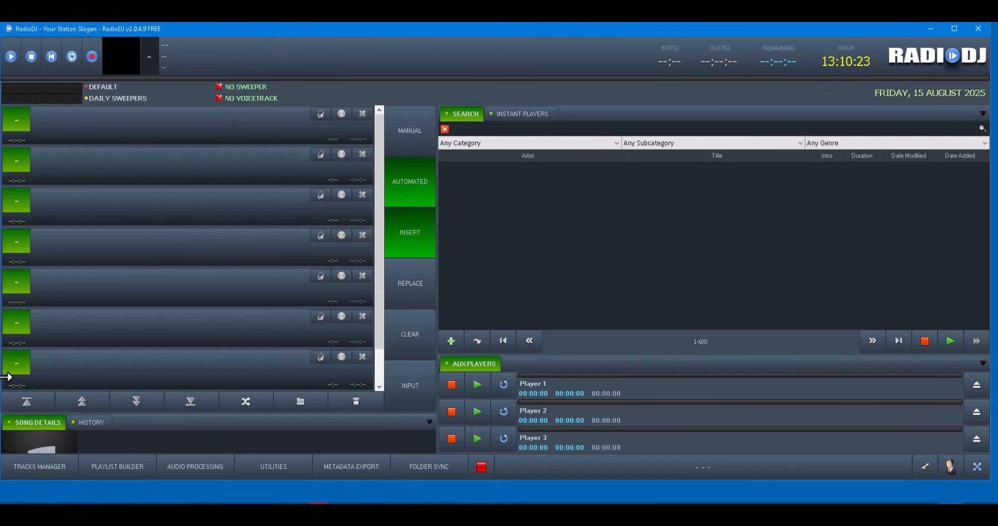
{"action": "left_click_drag", "start_coordinate": [6, 377], "coordinate": [12, 376]}
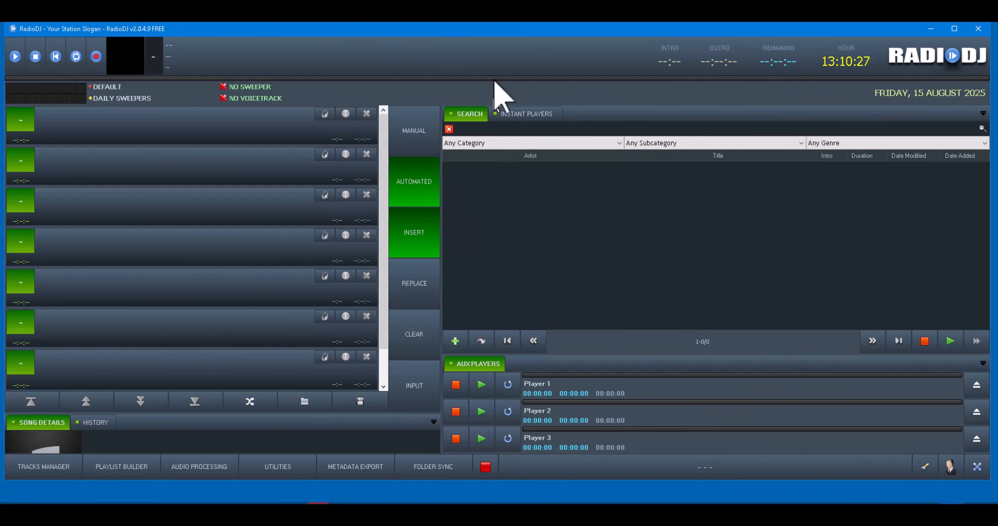
{"action": "left_click_drag", "start_coordinate": [640, 28], "coordinate": [640, 49]}
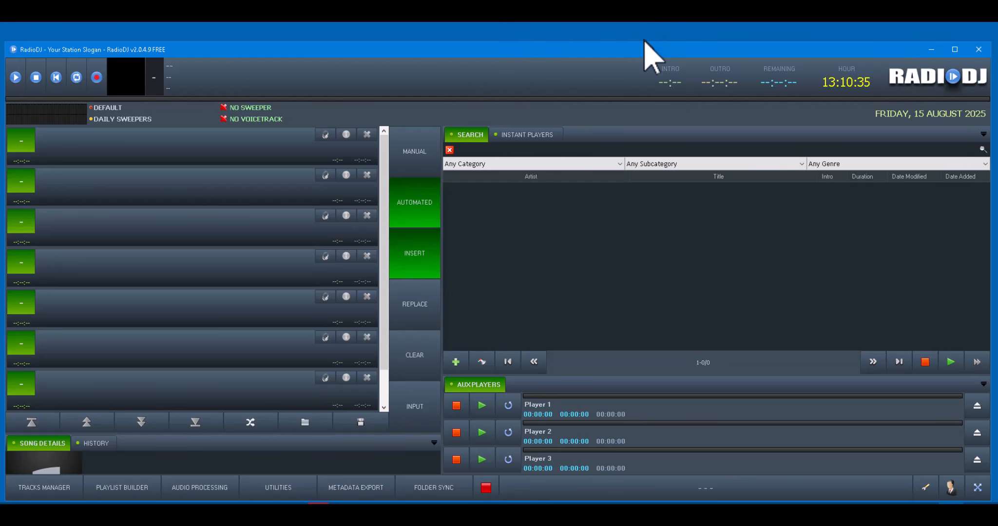
{"action": "left_click_drag", "start_coordinate": [644, 42], "coordinate": [647, 28]}
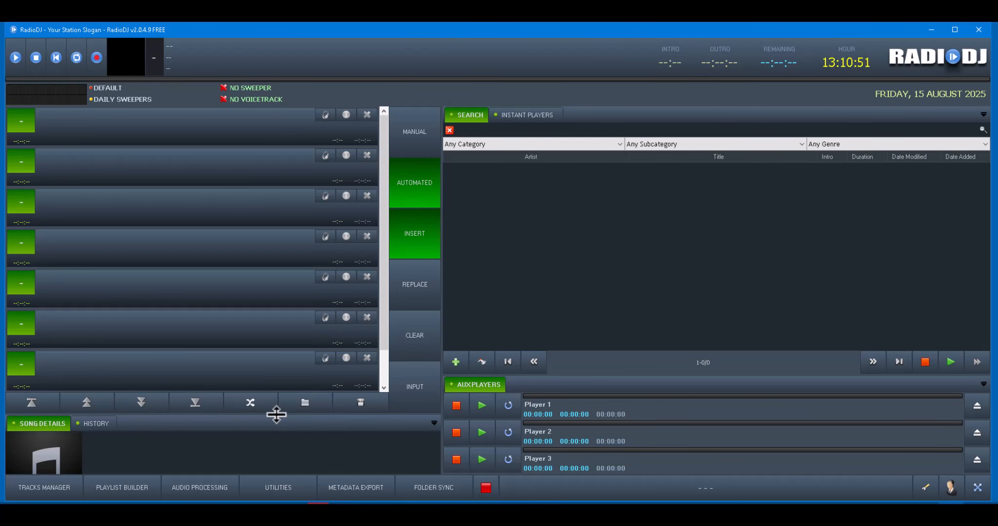
{"action": "left_click_drag", "start_coordinate": [276, 414], "coordinate": [275, 351]}
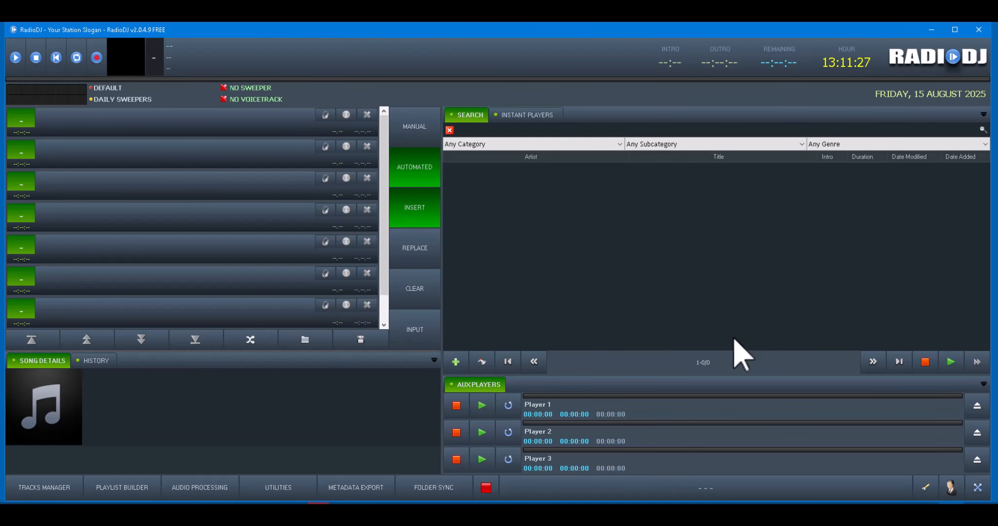
Review the Sound Devices outputs on CABLE-A Input (VB-Audio Cable A) and acknowledge the restart notice.
{"action": "left_click", "coordinate": [925, 490]}
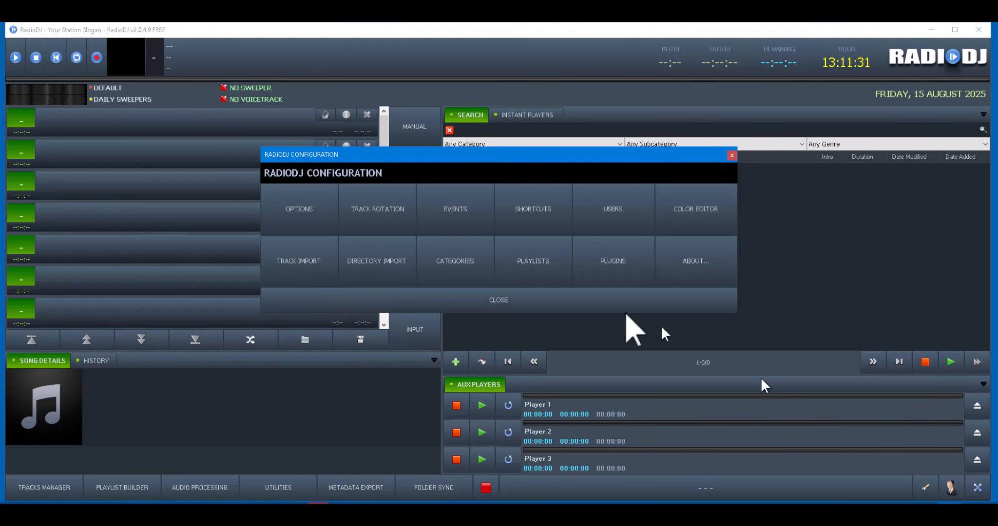
{"action": "left_click", "coordinate": [305, 215]}
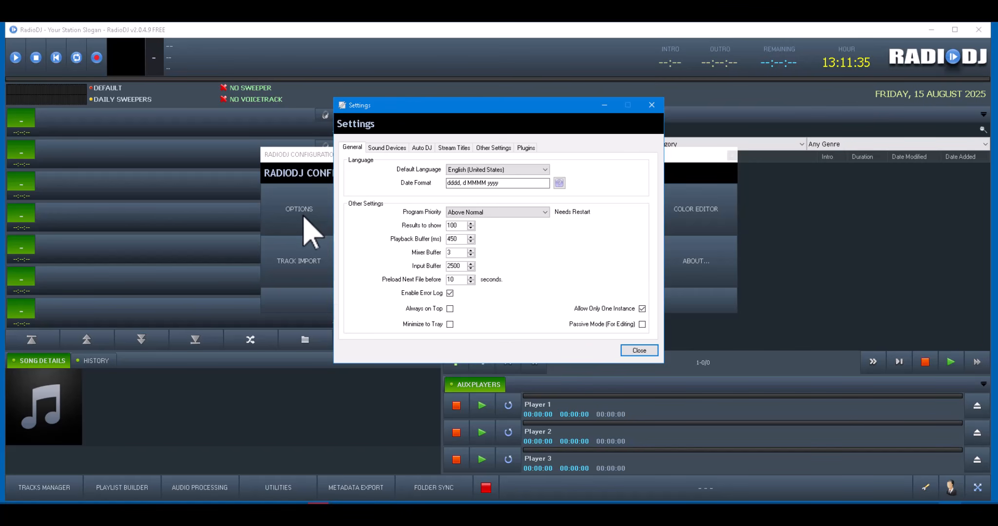
{"action": "left_click", "coordinate": [389, 148]}
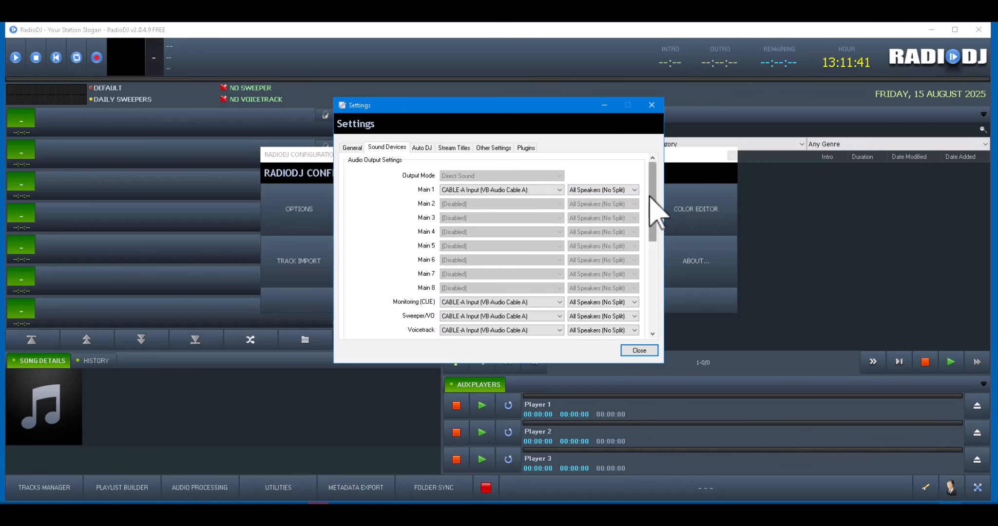
{"action": "left_click_drag", "start_coordinate": [655, 195], "coordinate": [652, 217]}
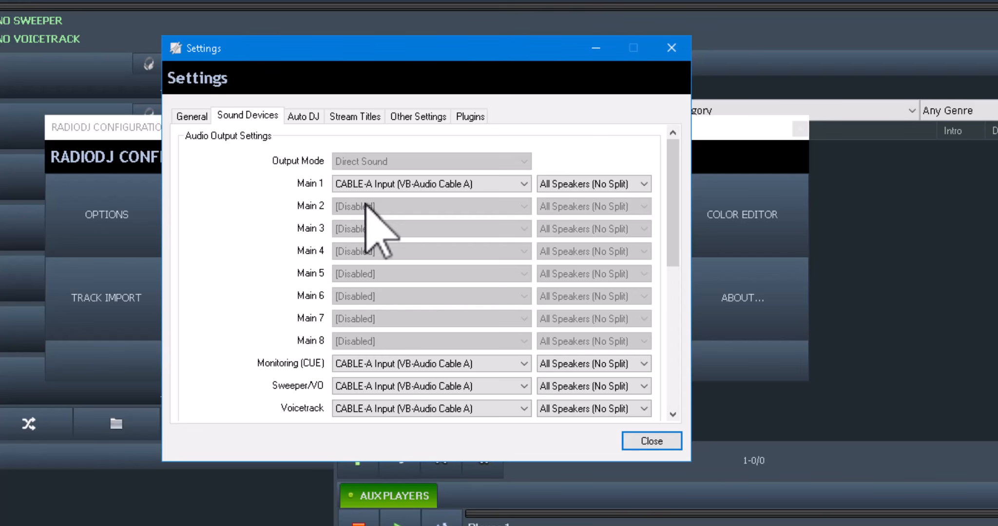
{"action": "left_click", "coordinate": [668, 440]}
{"action": "left_click", "coordinate": [546, 322]}
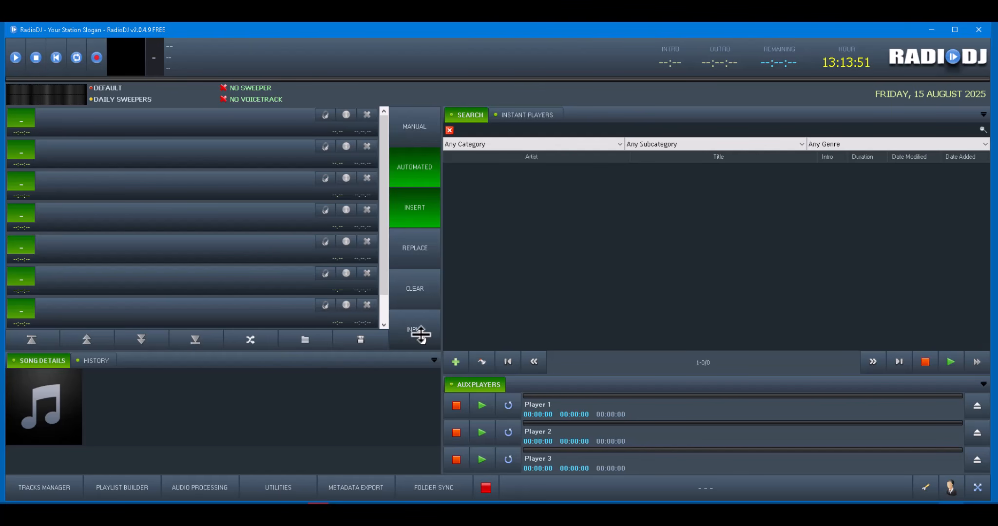
Open the Playlist Builder on an empty New Playlist and drag it into view.
{"action": "left_click", "coordinate": [126, 486]}
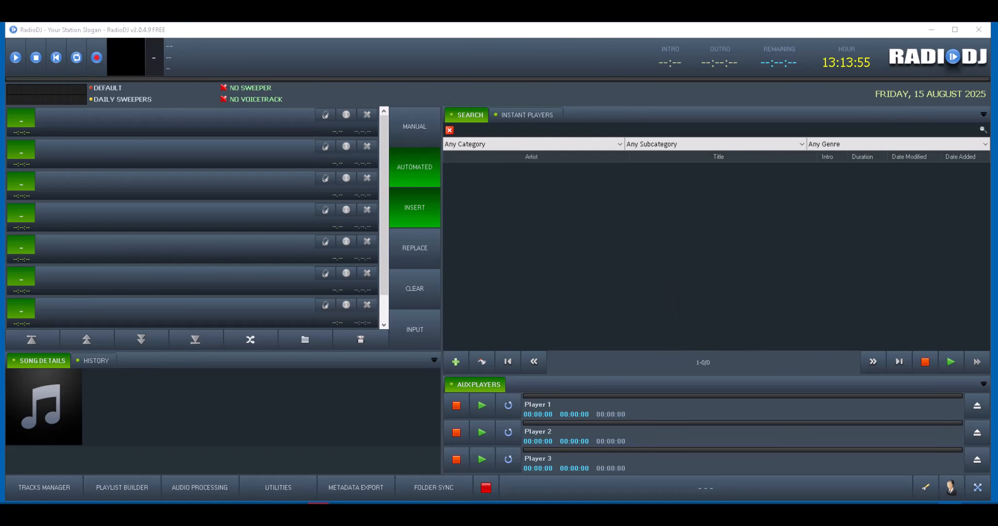
{"action": "left_click_drag", "start_coordinate": [997, 98], "coordinate": [485, 78]}
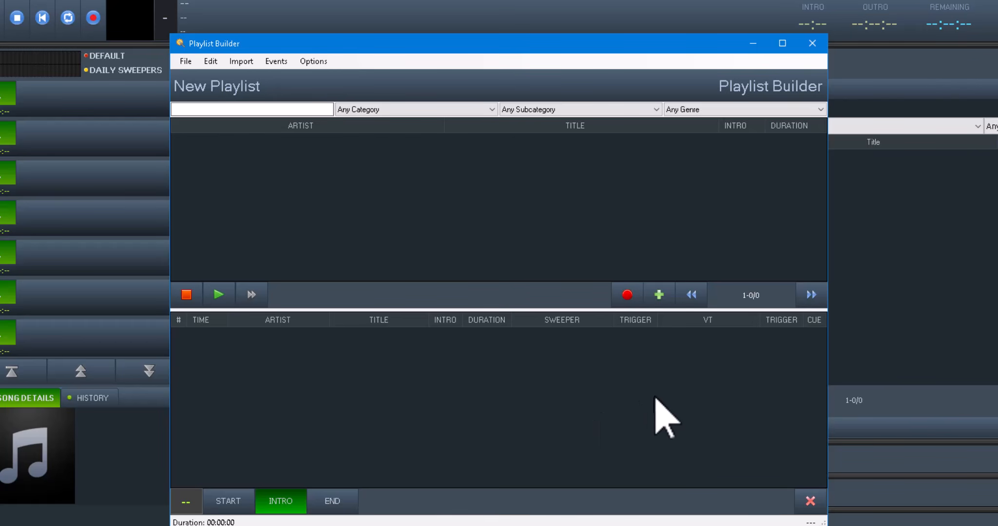
Record a clip in the Recorder from input IN 1-2 (BEHRINGER X-LIVE).
{"action": "left_click", "coordinate": [627, 294]}
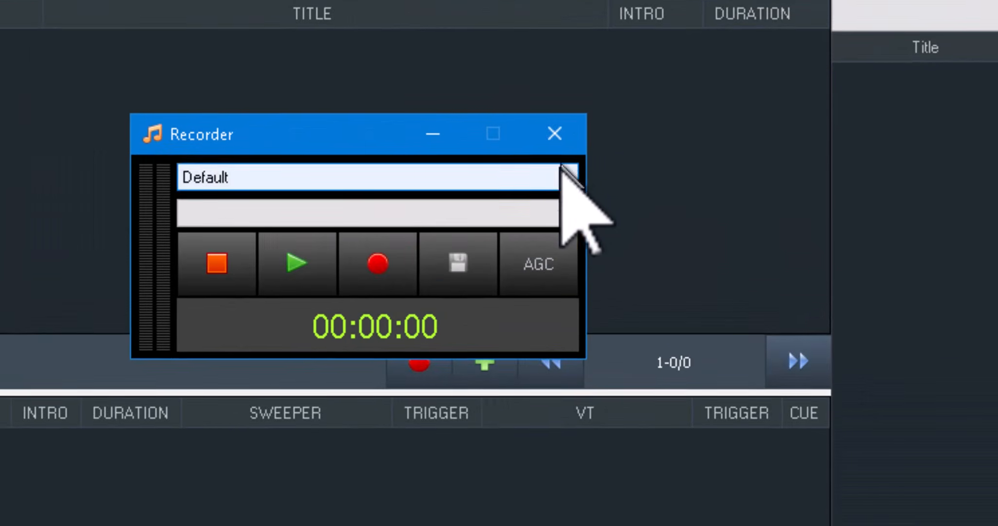
{"action": "left_click", "coordinate": [696, 203]}
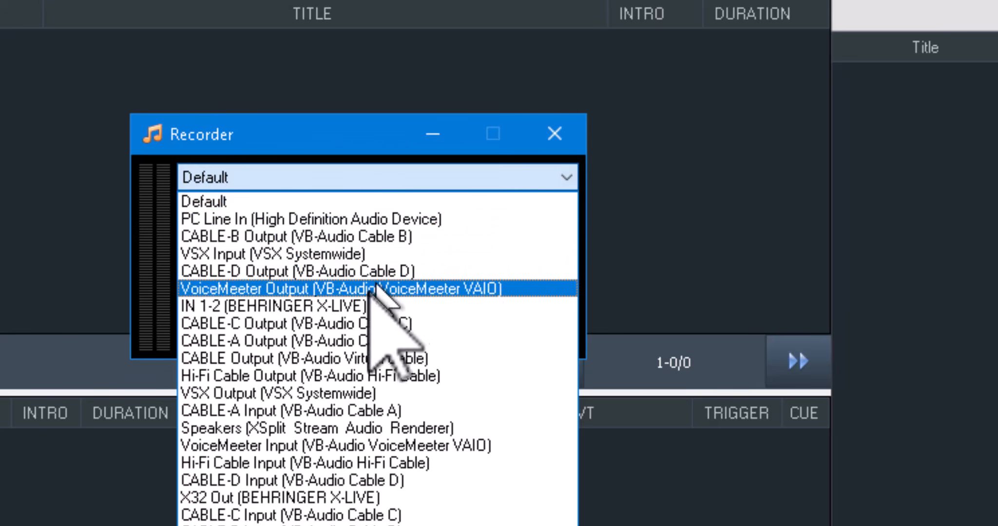
{"action": "left_click", "coordinate": [362, 305]}
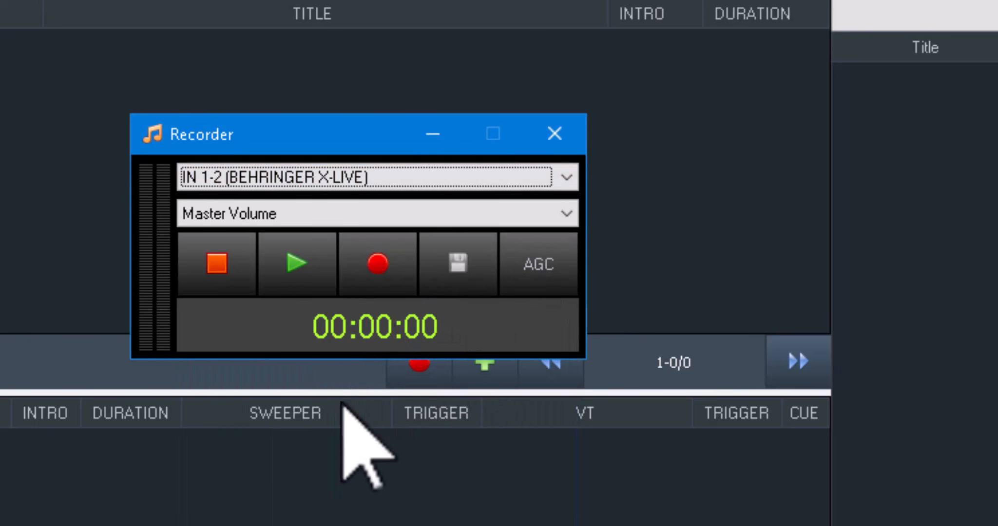
{"action": "left_click", "coordinate": [376, 263]}
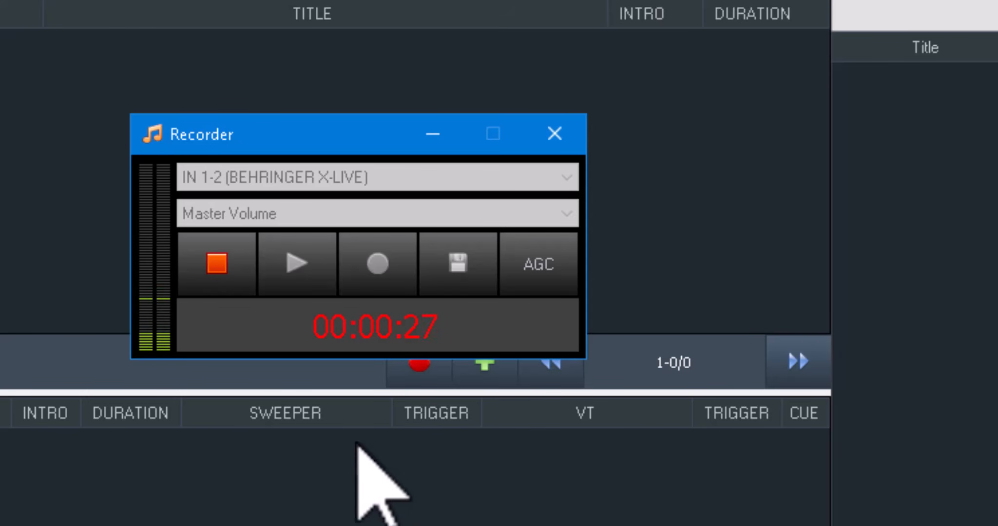
{"action": "left_click", "coordinate": [211, 267]}
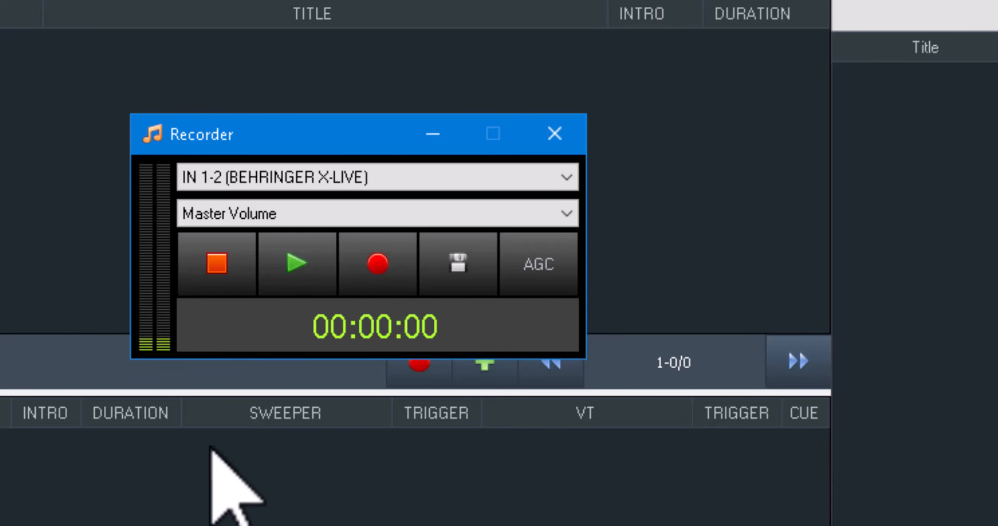
Play back the recorded clip and keep Master Volume as the level source.
{"action": "left_click", "coordinate": [292, 263]}
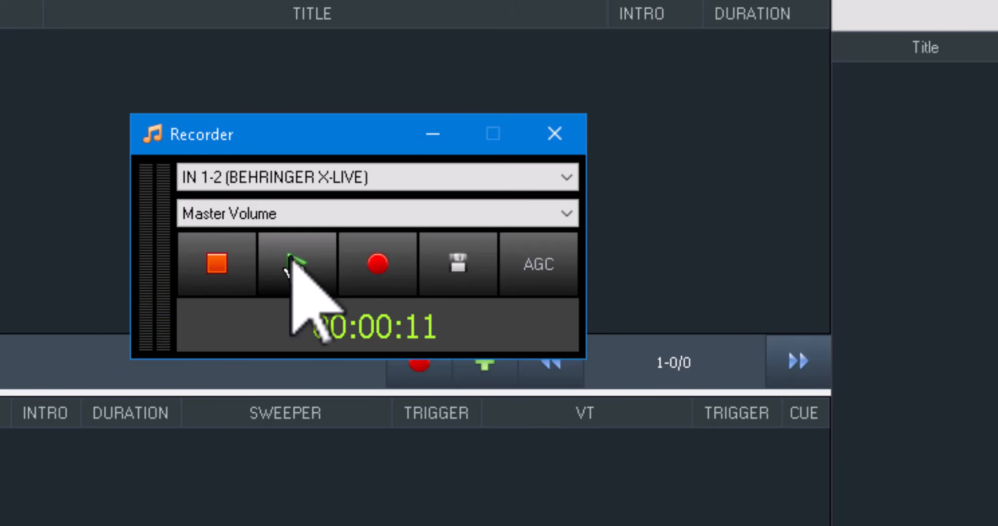
{"action": "left_click", "coordinate": [219, 265]}
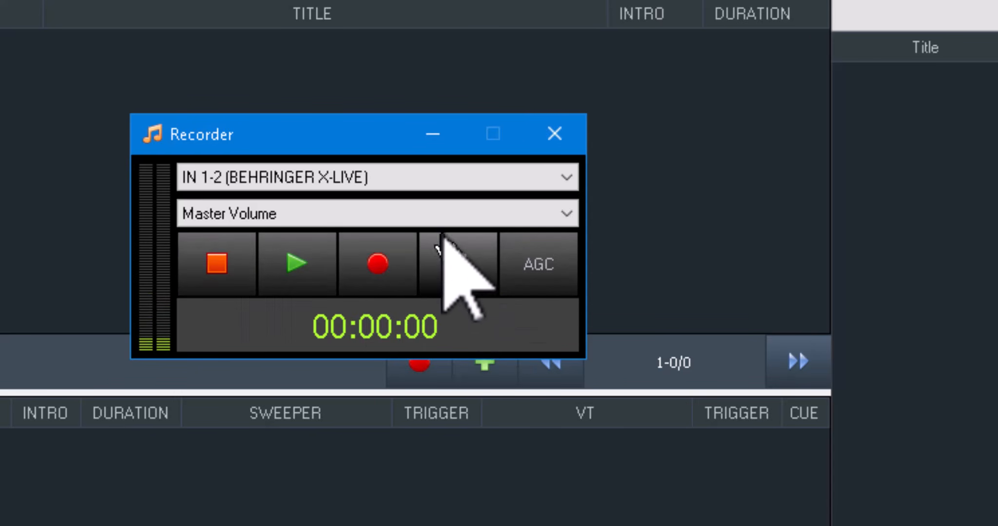
{"action": "left_click", "coordinate": [439, 212]}
{"action": "left_click", "coordinate": [445, 233]}
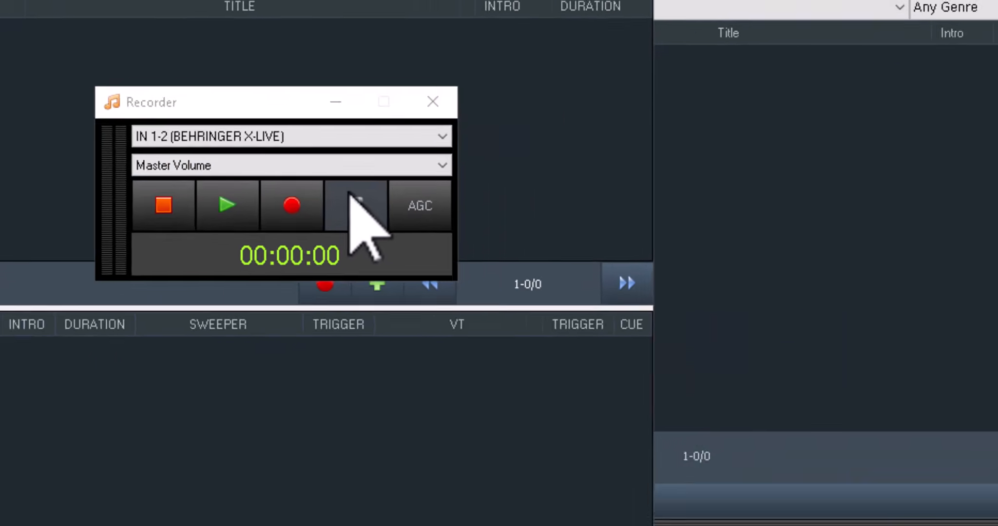
Save the recorded clip as TempRecord.wav in the RadioDJv2049 folder.
{"action": "left_click", "coordinate": [458, 264]}
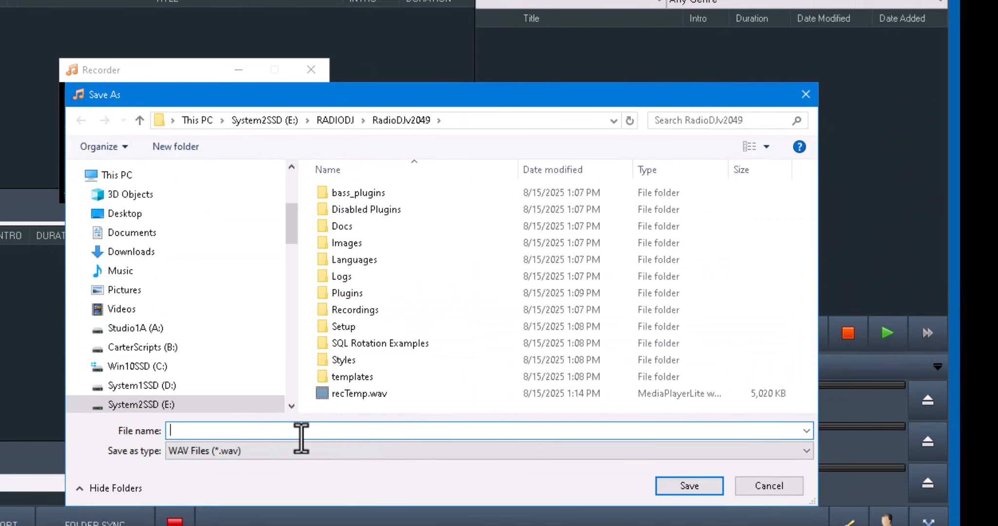
{"action": "type", "text": "T"}
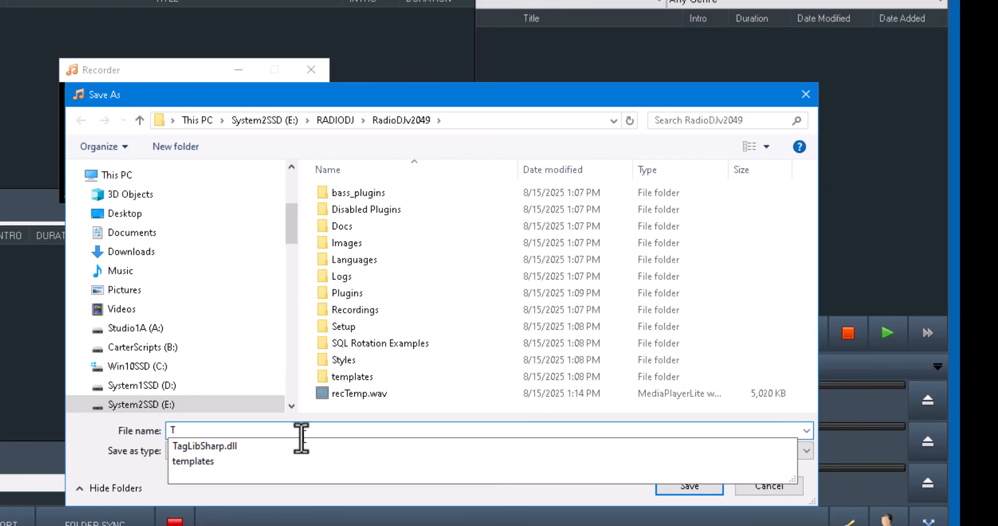
{"action": "type", "text": "empRecord"}
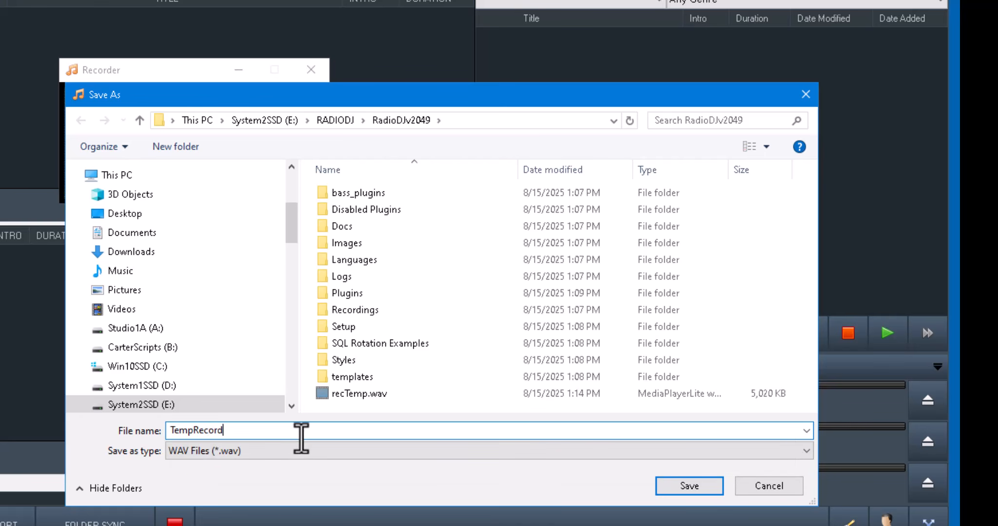
{"action": "key", "text": "Return"}
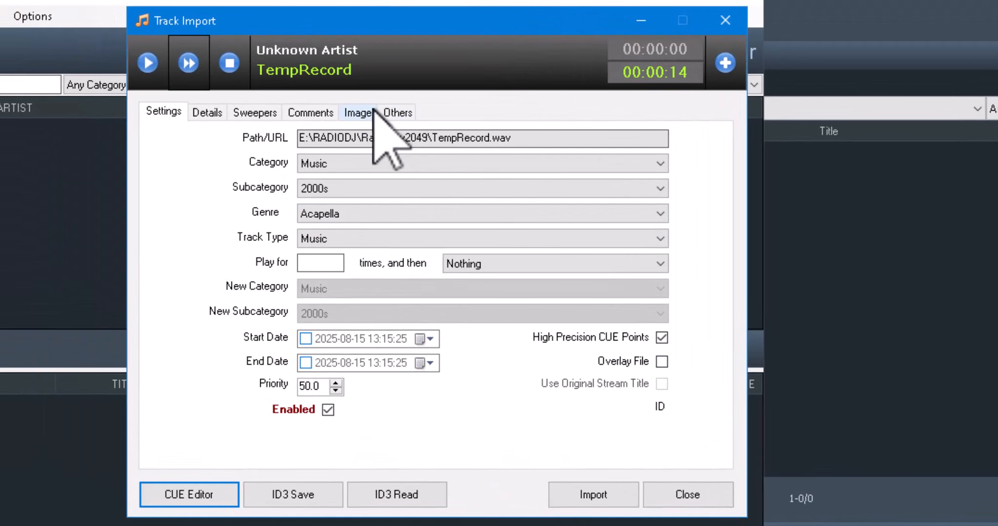
Import TempRecord as a Sweepers track with artist 'Test Record', then close the import window.
{"action": "left_click", "coordinate": [341, 166]}
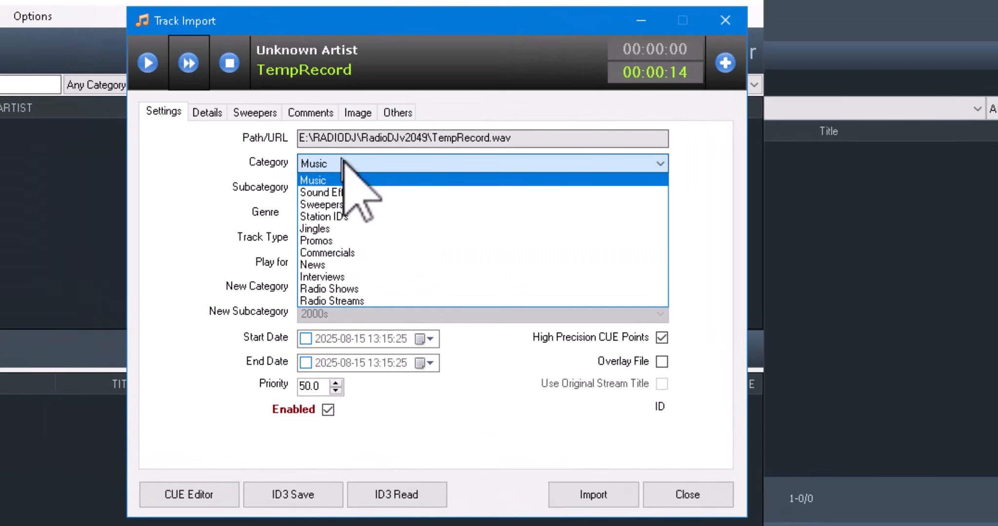
{"action": "left_click", "coordinate": [346, 205]}
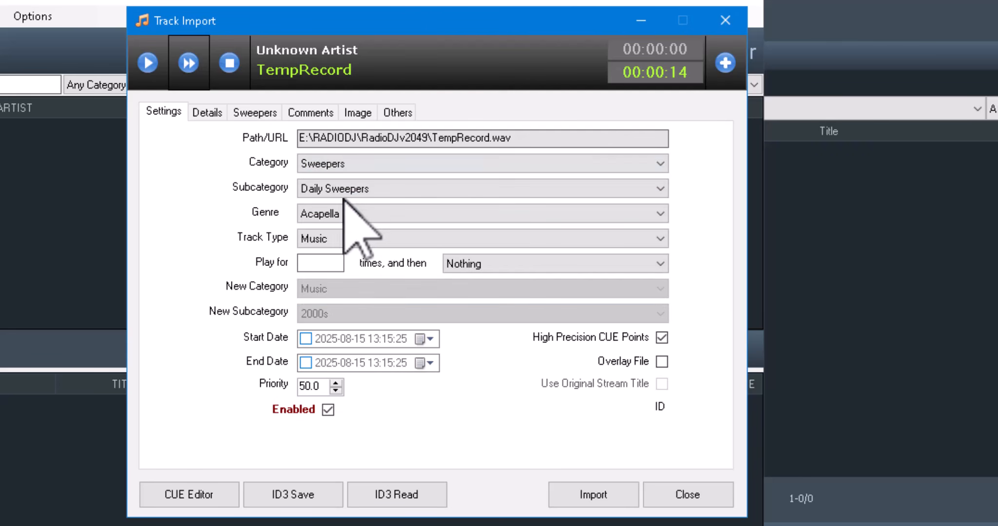
{"action": "left_click", "coordinate": [208, 113]}
{"action": "left_click_drag", "start_coordinate": [381, 137], "coordinate": [201, 145]}
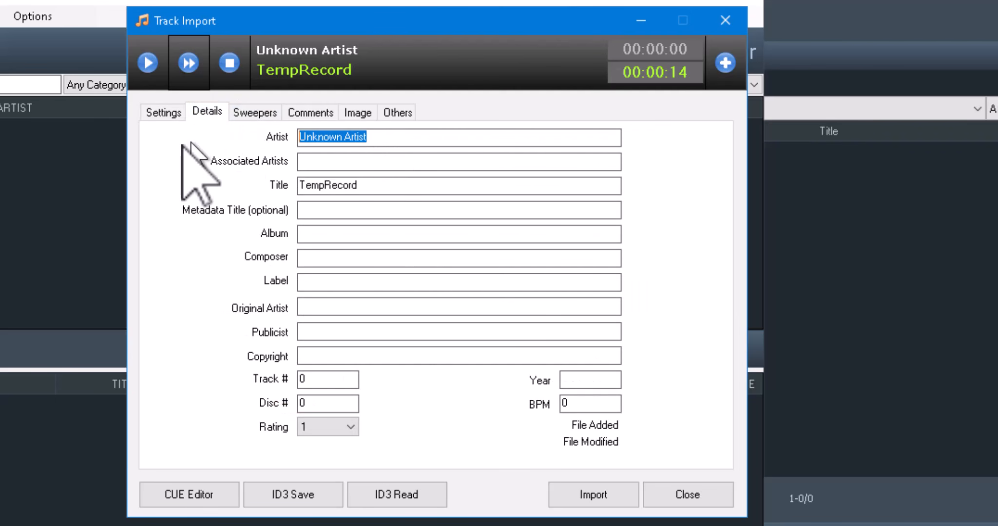
{"action": "type", "text": "Test Record"}
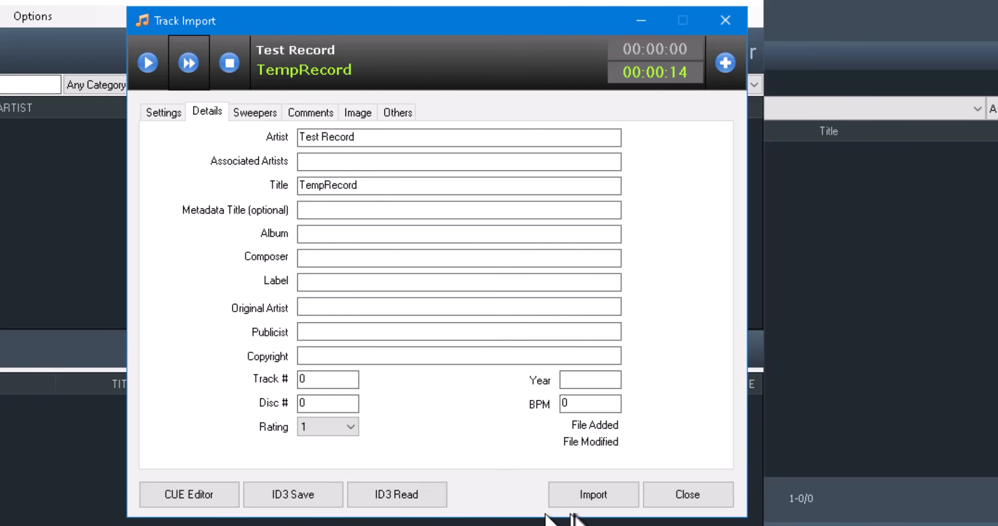
{"action": "left_click", "coordinate": [593, 496]}
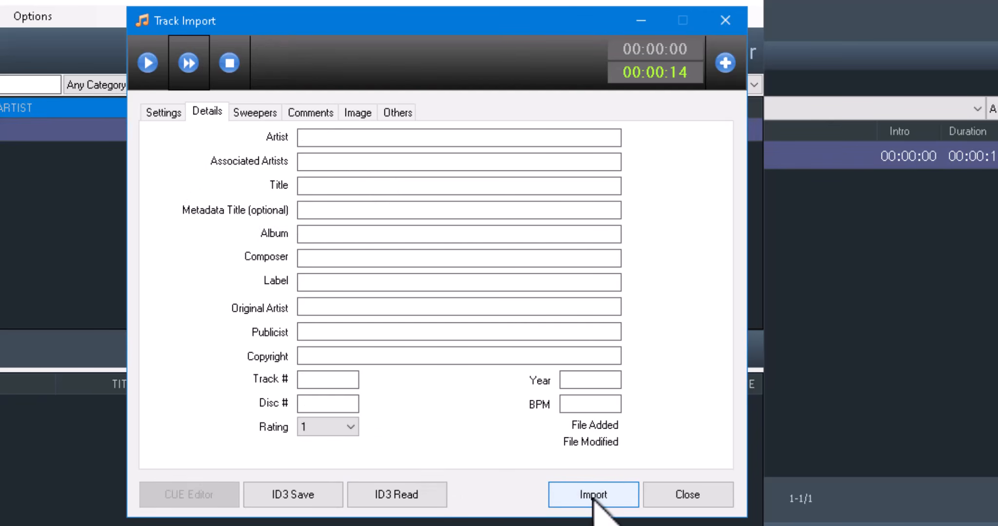
{"action": "left_click", "coordinate": [722, 496]}
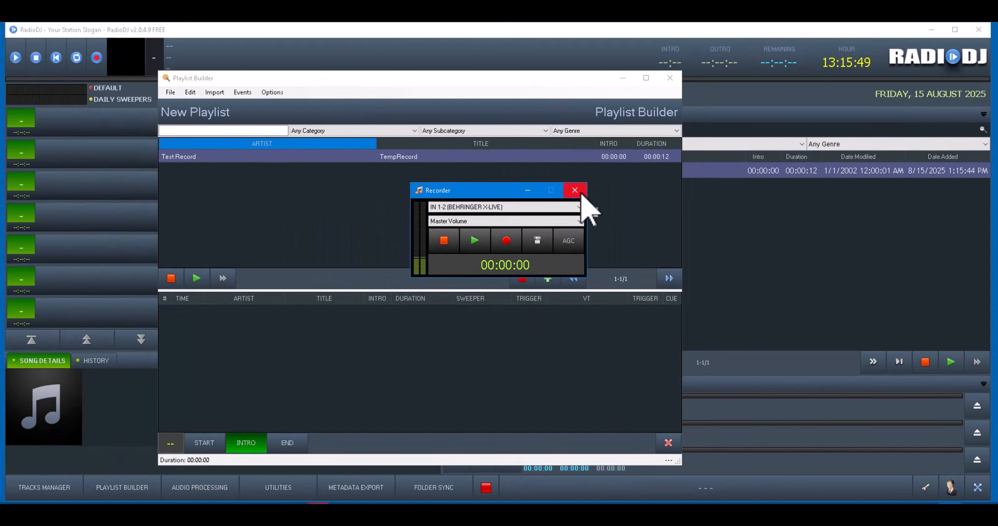
Close the Recorder and Playlist Builder windows, returning to the main RadioDJ window.
{"action": "left_click", "coordinate": [575, 191]}
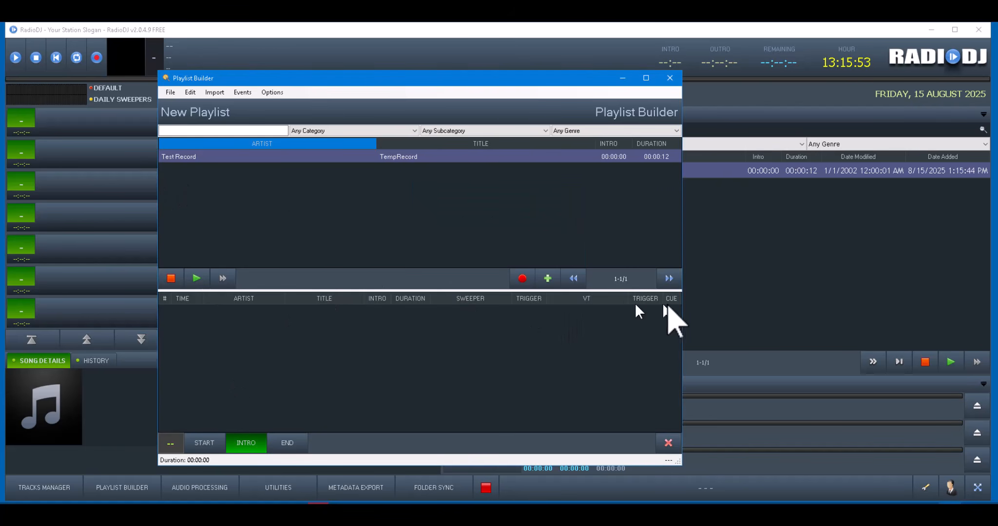
{"action": "left_click", "coordinate": [670, 78]}
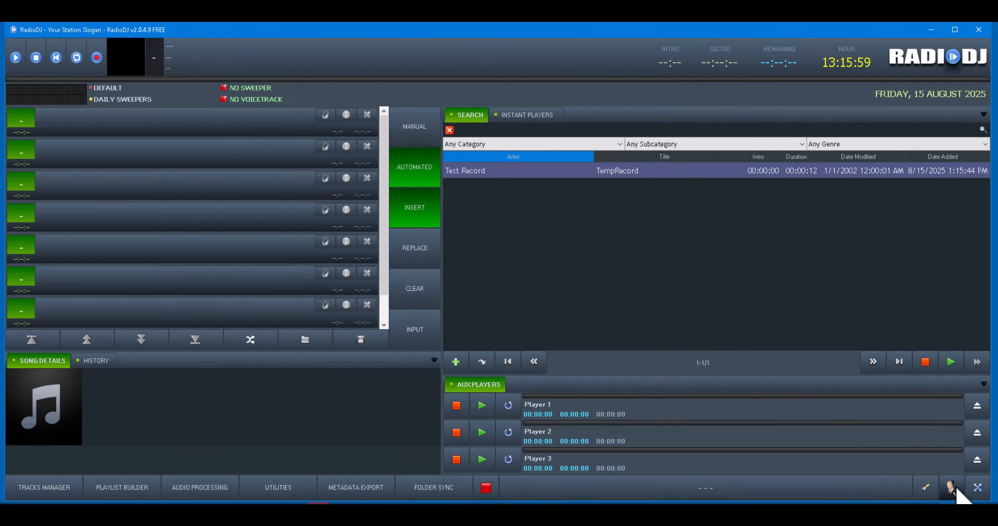
Set the Main 1 sound device to Headphones (High Definition Audio Device) and acknowledge the restart notice.
{"action": "left_click", "coordinate": [924, 488]}
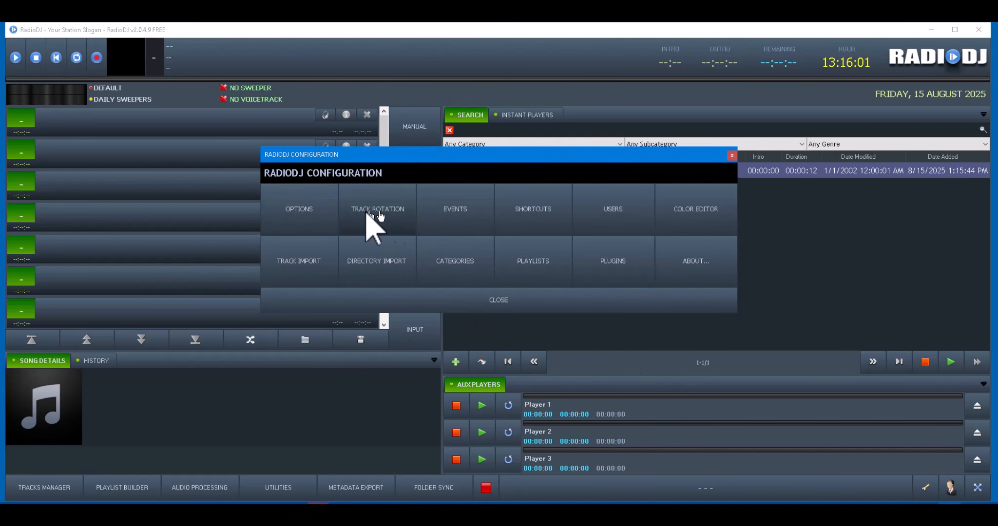
{"action": "left_click", "coordinate": [298, 209]}
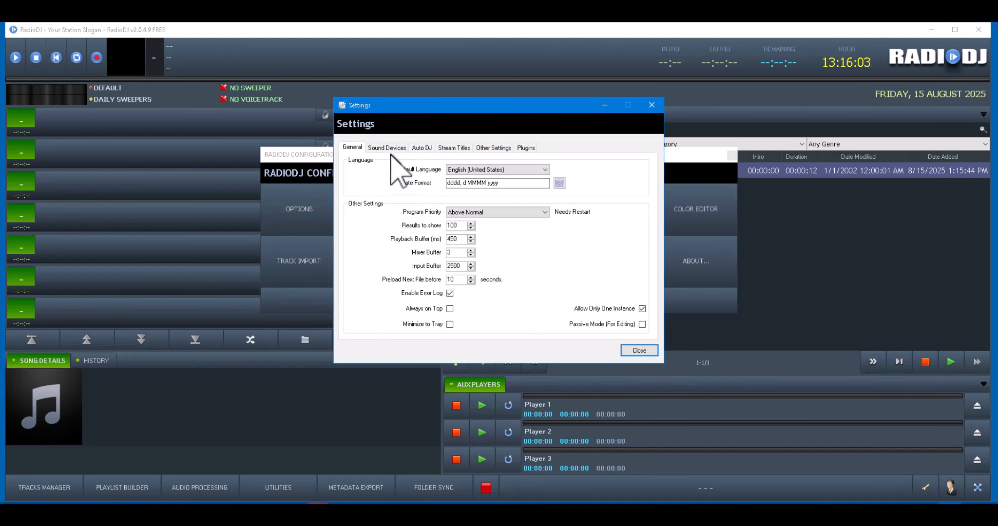
{"action": "left_click", "coordinate": [383, 149]}
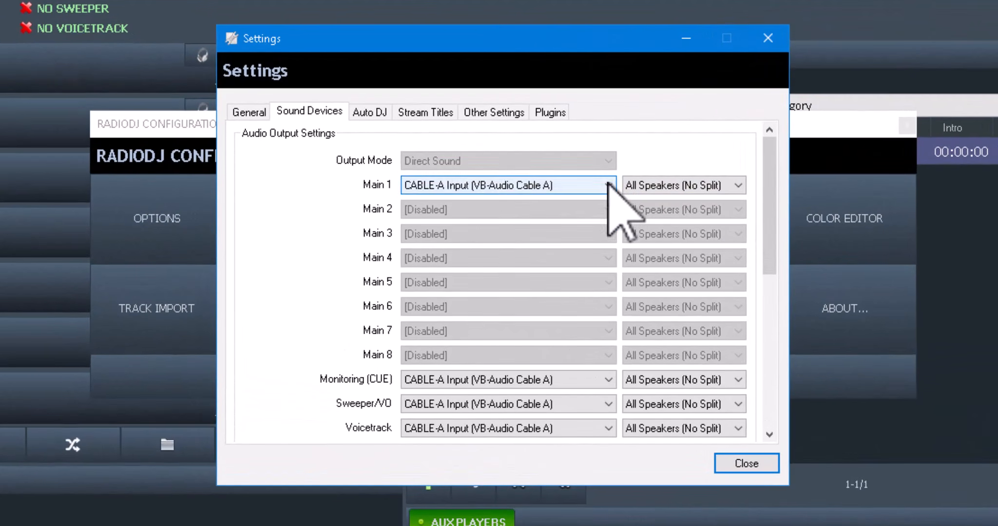
{"action": "left_click", "coordinate": [604, 186]}
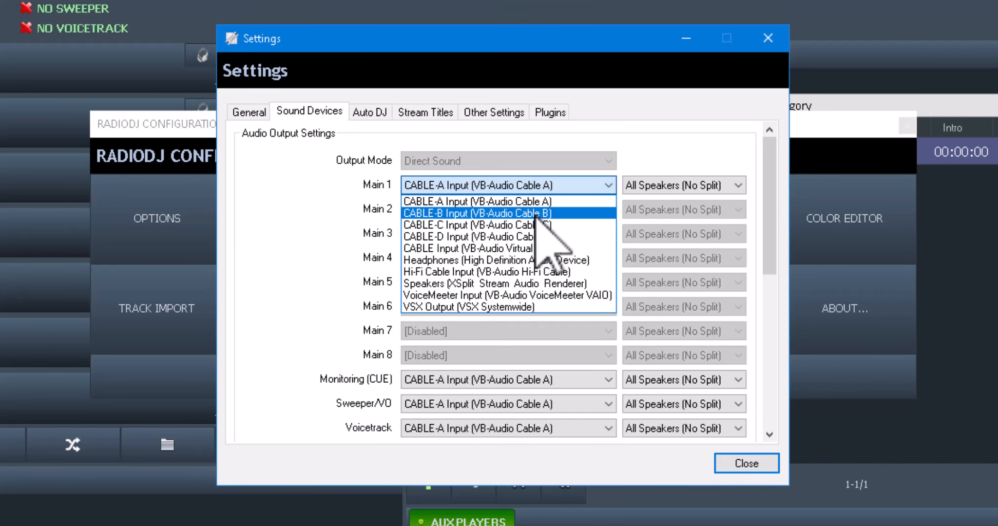
{"action": "left_click", "coordinate": [510, 260]}
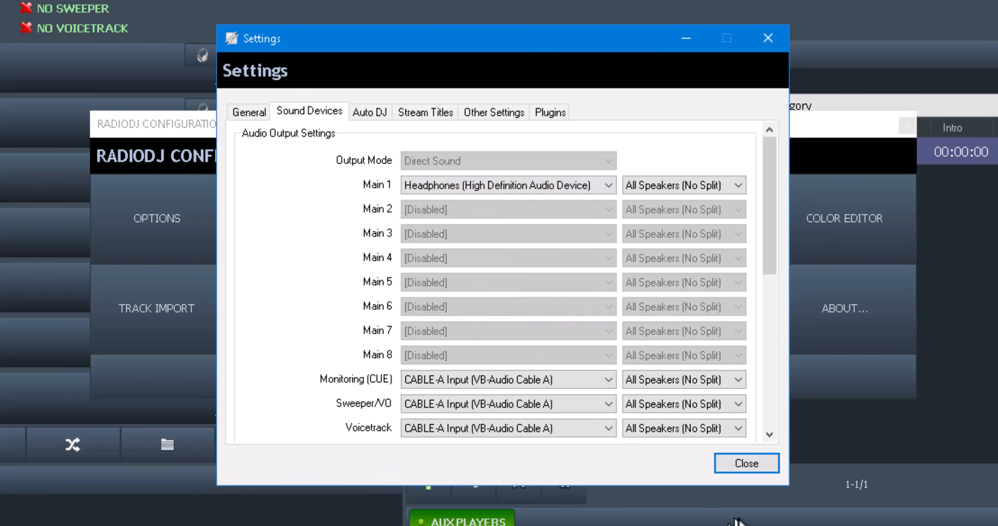
{"action": "left_click", "coordinate": [746, 463]}
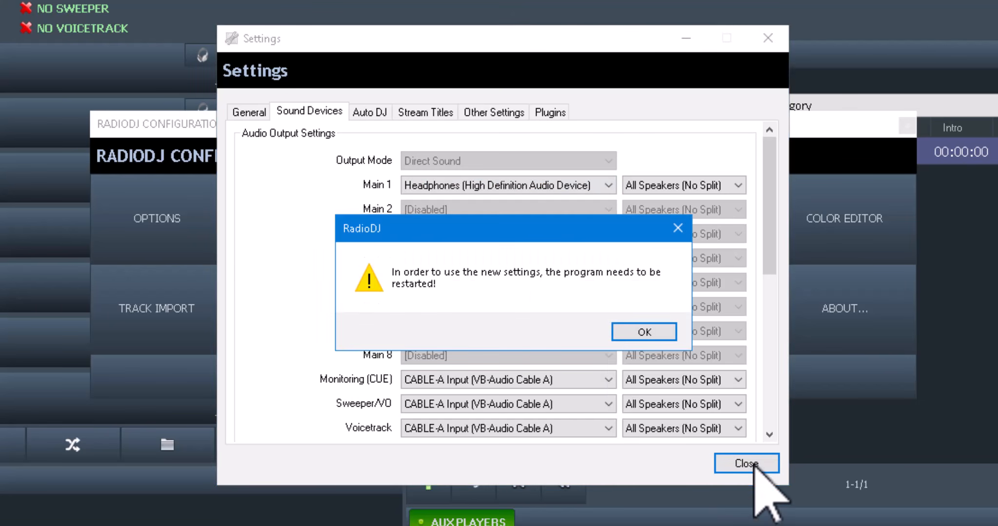
{"action": "left_click", "coordinate": [666, 335]}
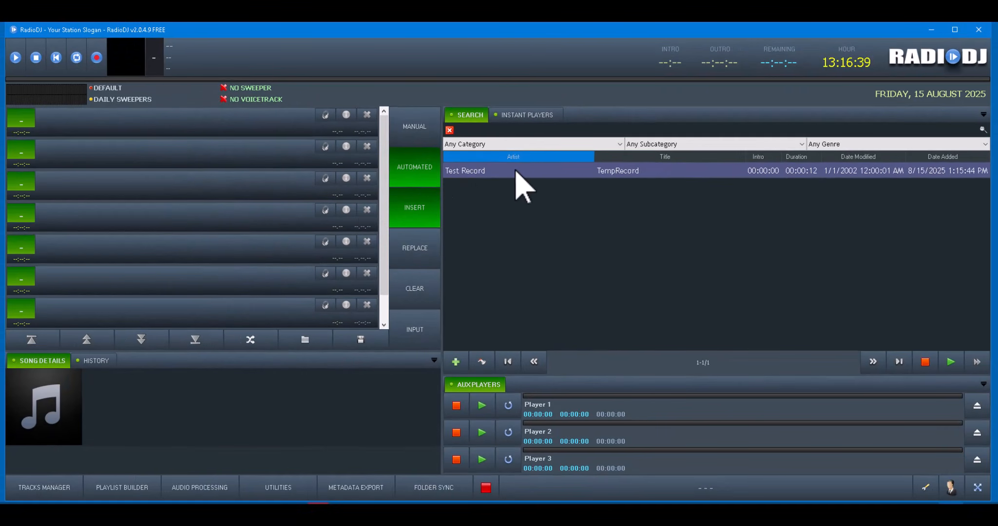
Add the Test Record – TempRecord track to the playlist and play it.
{"action": "left_click_drag", "start_coordinate": [515, 170], "coordinate": [194, 122]}
{"action": "left_click", "coordinate": [13, 117]}
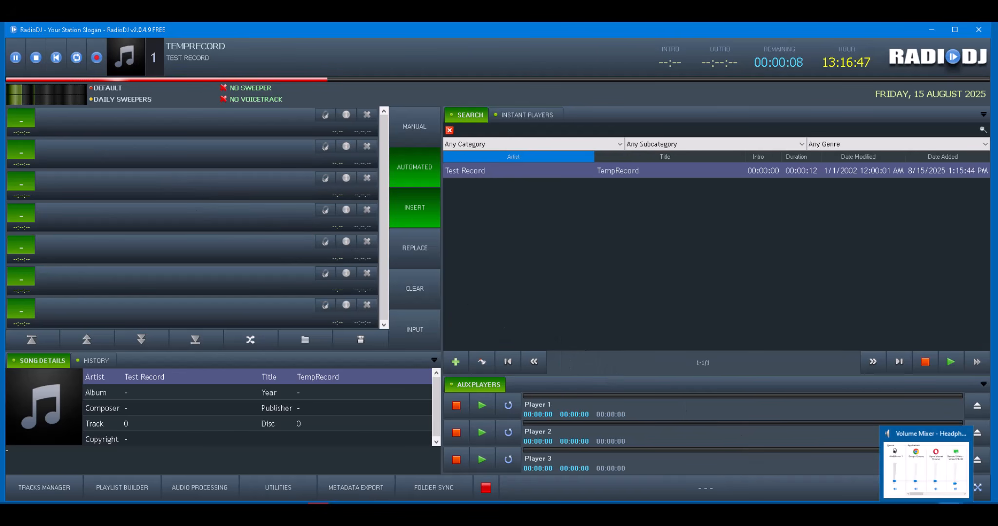
{"action": "left_click", "coordinate": [927, 511]}
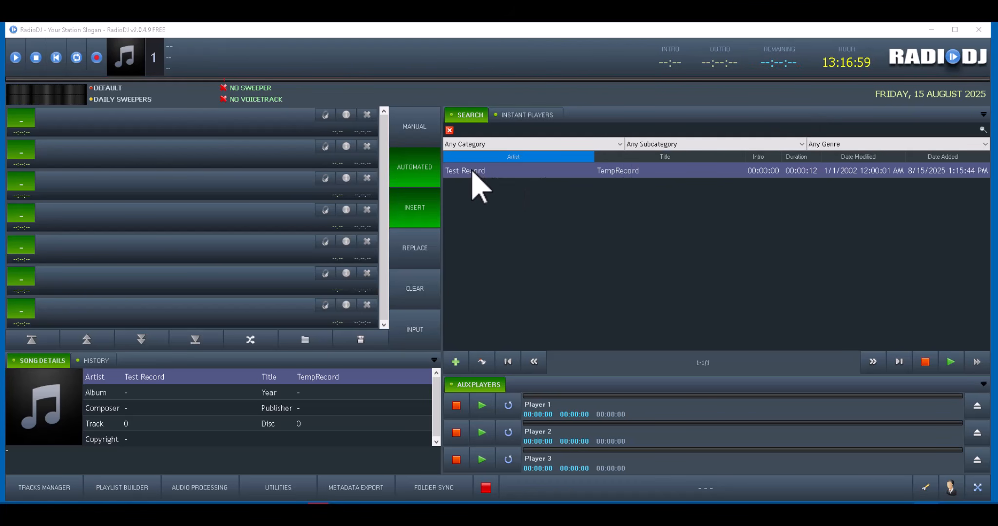
{"action": "left_click_drag", "start_coordinate": [472, 171], "coordinate": [272, 123]}
{"action": "left_click", "coordinate": [124, 490]}
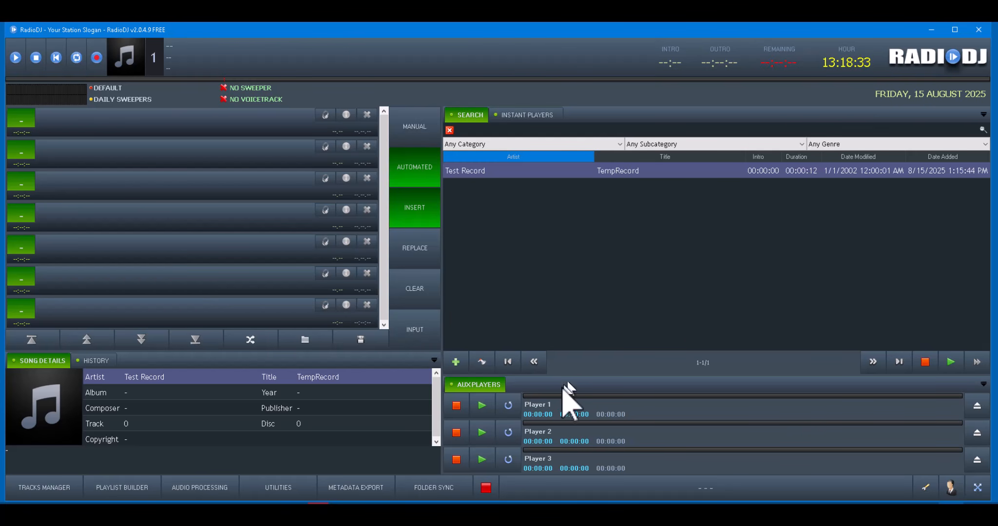
{"action": "mouse_move", "coordinate": [292, 512]}
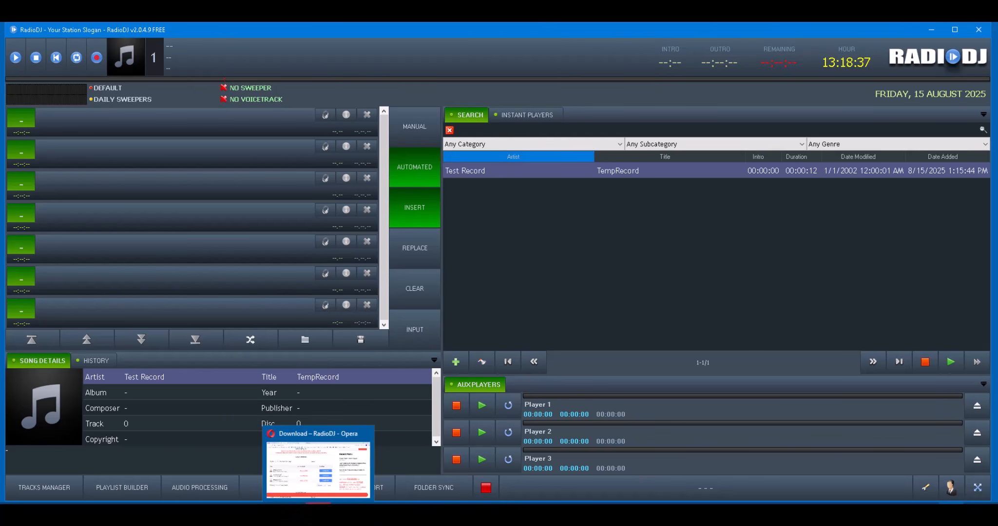
In Opera, go to the RadioDJ home page and scroll down to Latest Forum Posts.
{"action": "left_click", "coordinate": [341, 495]}
{"action": "scroll", "coordinate": [358, 180], "scroll_direction": "up", "scroll_amount": 5}
{"action": "scroll", "coordinate": [361, 180], "scroll_direction": "up", "scroll_amount": 3}
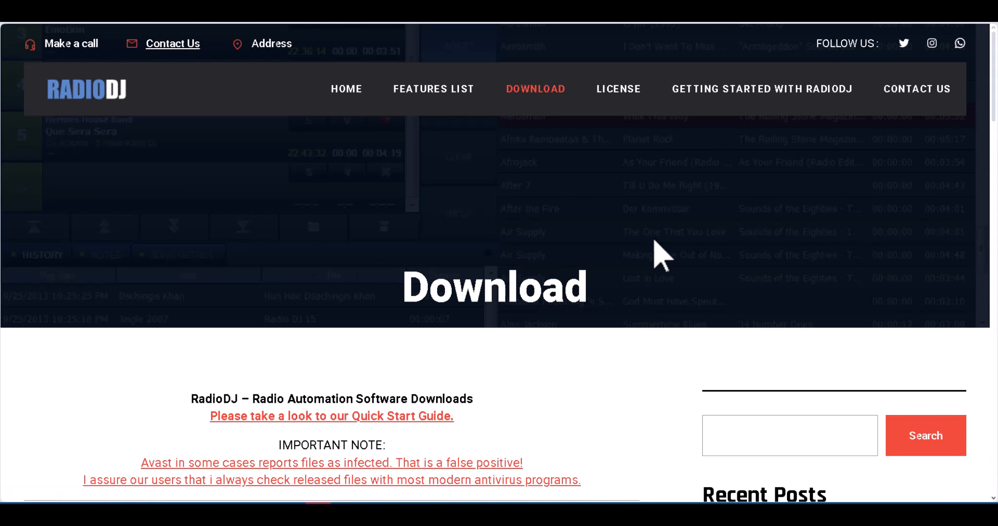
{"action": "left_click", "coordinate": [350, 100]}
{"action": "scroll", "coordinate": [497, 183], "scroll_direction": "down", "scroll_amount": 15}
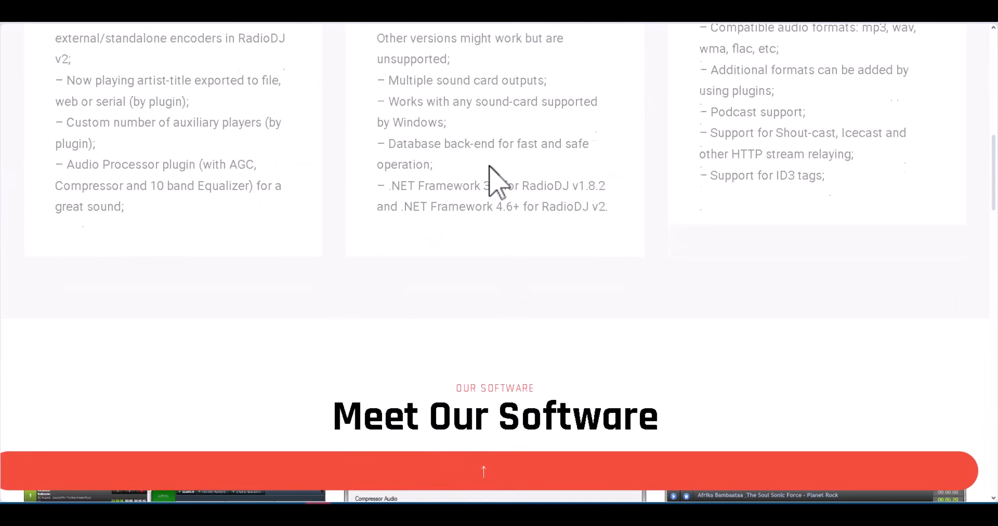
{"action": "scroll", "coordinate": [497, 183], "scroll_direction": "down", "scroll_amount": 15}
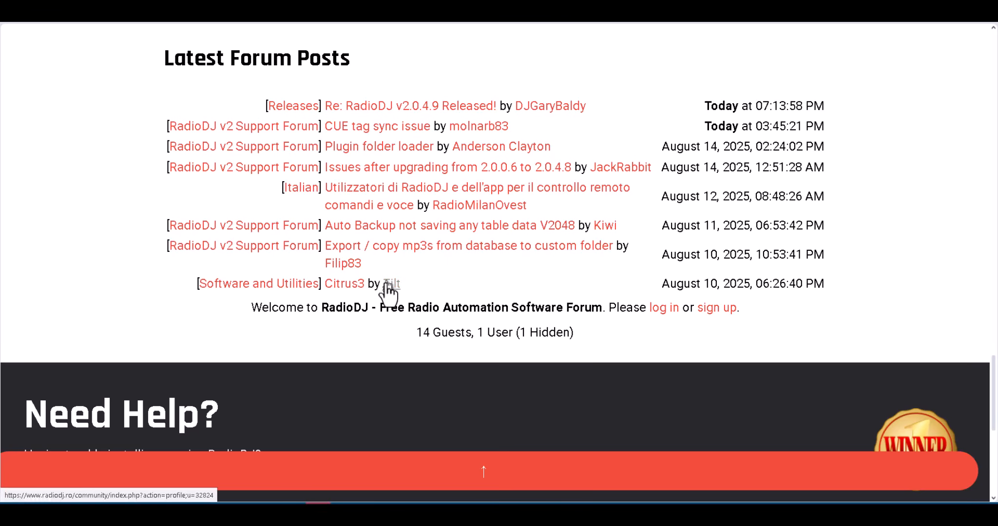
Open the 'RadioDJ v2.0.4.9 Released!' forum topic and scroll up to its first post.
{"action": "left_click", "coordinate": [422, 108]}
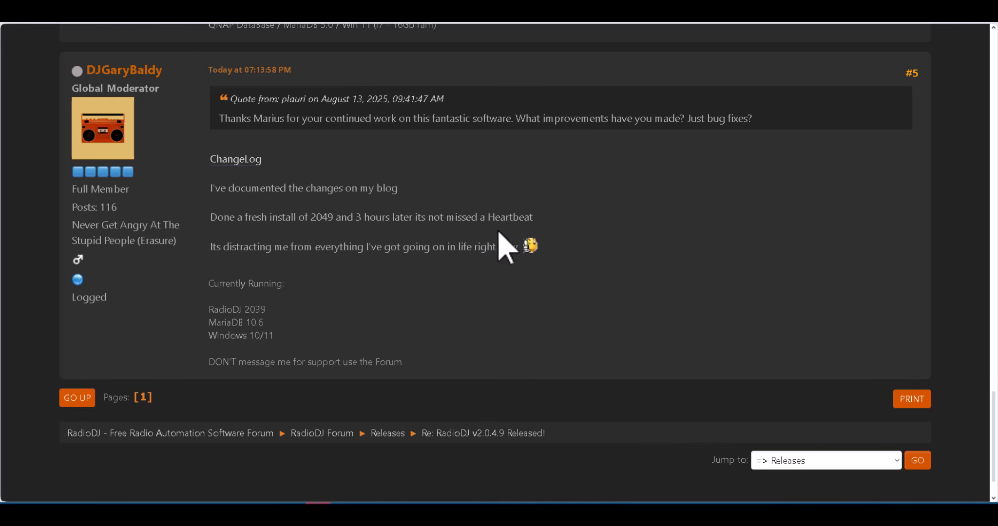
{"action": "scroll", "coordinate": [418, 295], "scroll_direction": "up", "scroll_amount": 1}
{"action": "scroll", "coordinate": [420, 299], "scroll_direction": "up", "scroll_amount": 6}
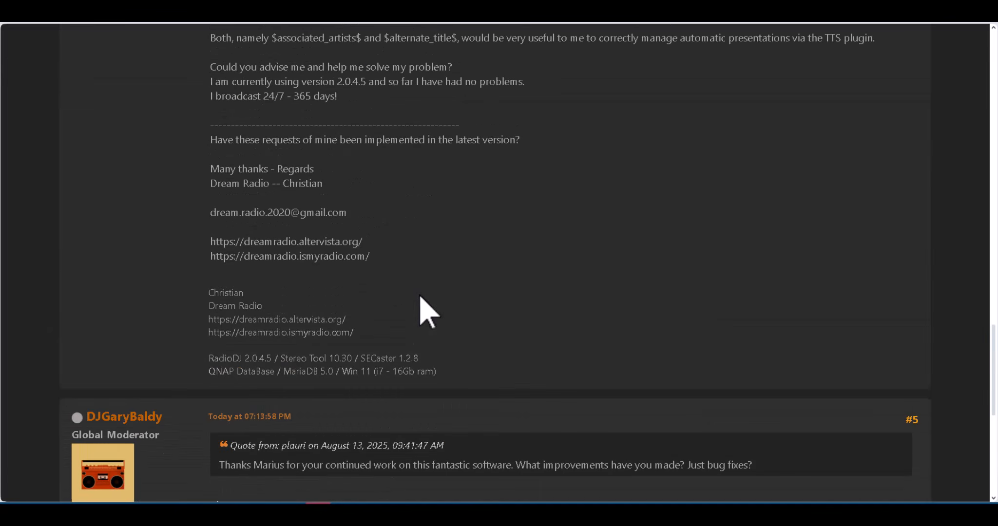
{"action": "scroll", "coordinate": [421, 296], "scroll_direction": "up", "scroll_amount": 4}
{"action": "scroll", "coordinate": [419, 296], "scroll_direction": "up", "scroll_amount": 1}
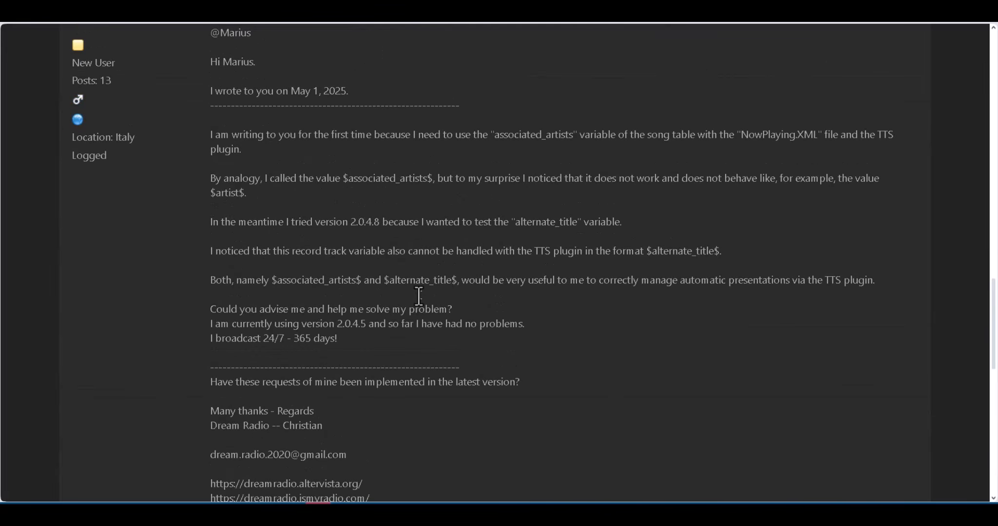
{"action": "scroll", "coordinate": [420, 296], "scroll_direction": "up", "scroll_amount": 20}
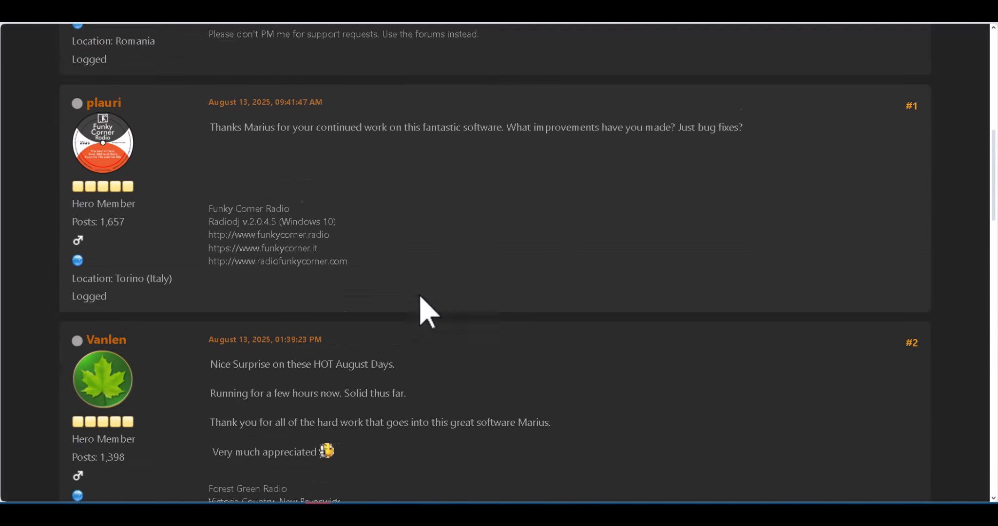
{"action": "scroll", "coordinate": [414, 290], "scroll_direction": "down", "scroll_amount": 3}
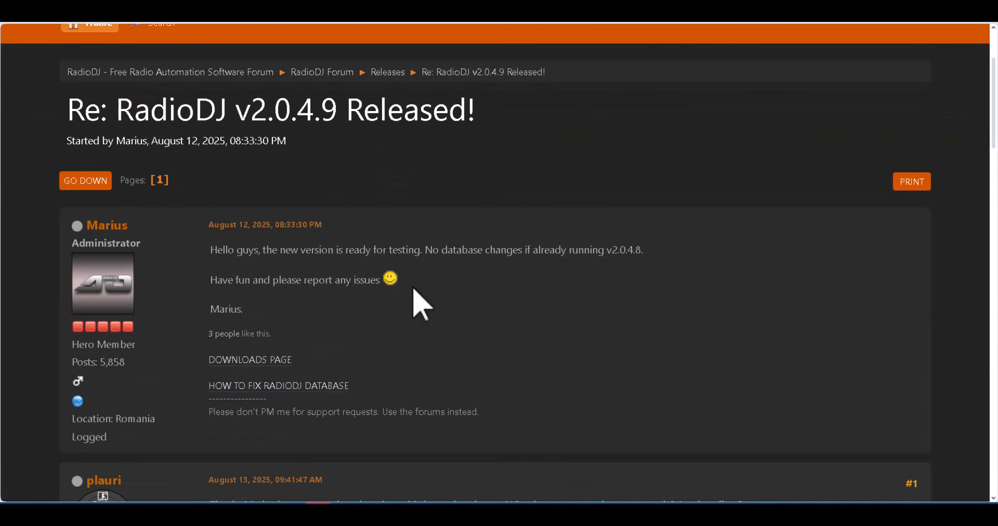